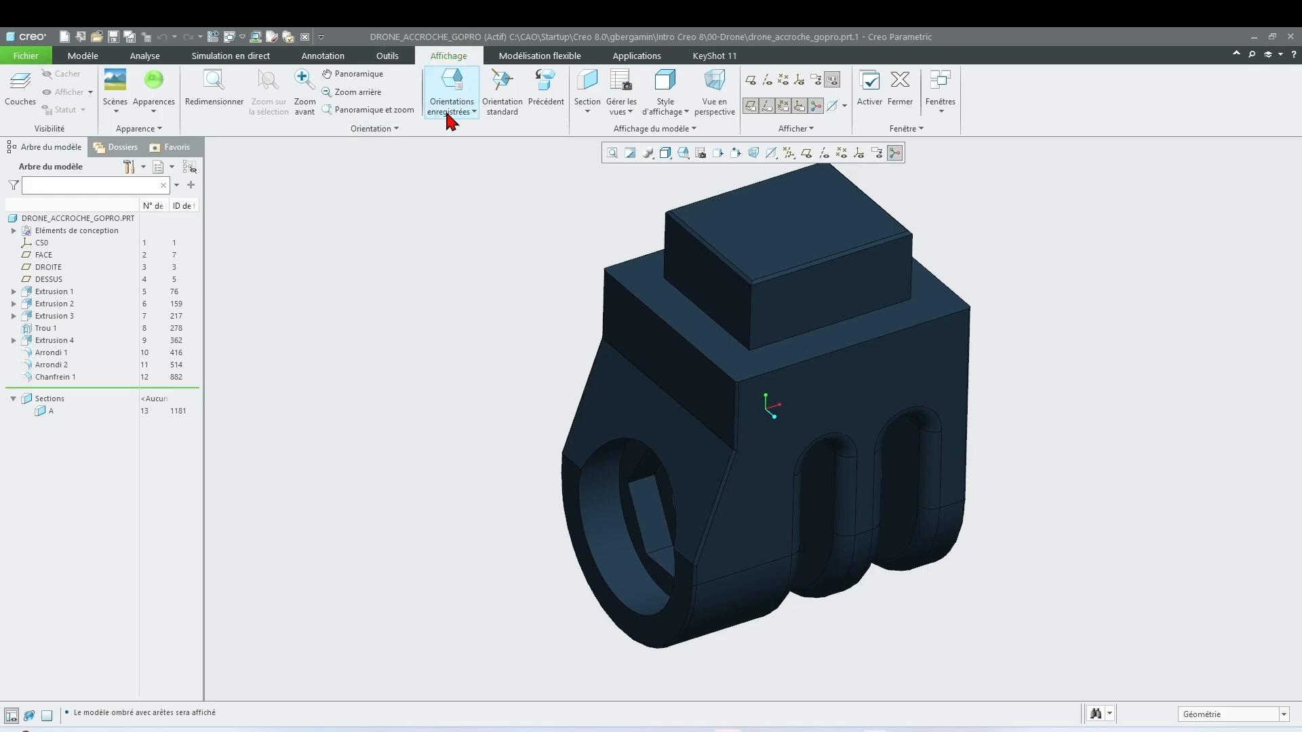
# Apply the red Plastics-Matte appearance to the flat ledge and the side faces of the upper block
pyautogui.click(152, 111)
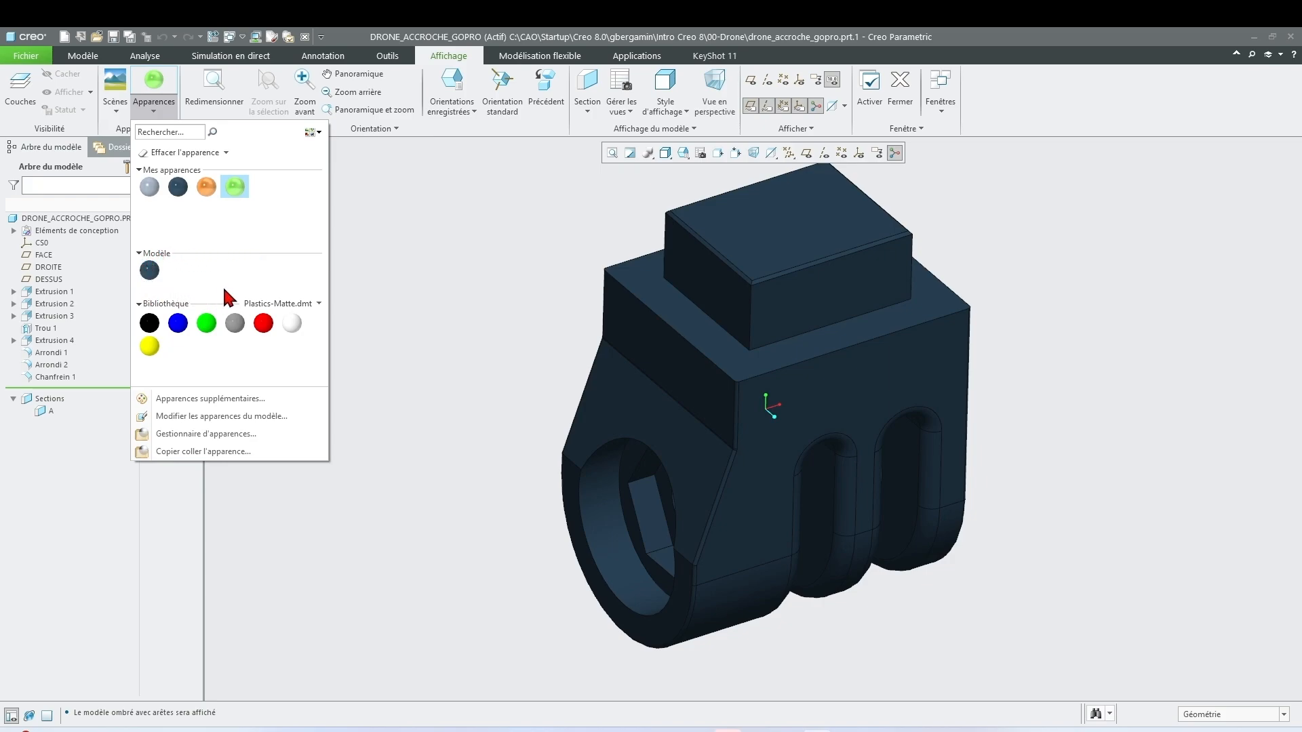
pyautogui.moveTo(150, 271)
pyautogui.click(263, 323)
pyautogui.click(705, 312)
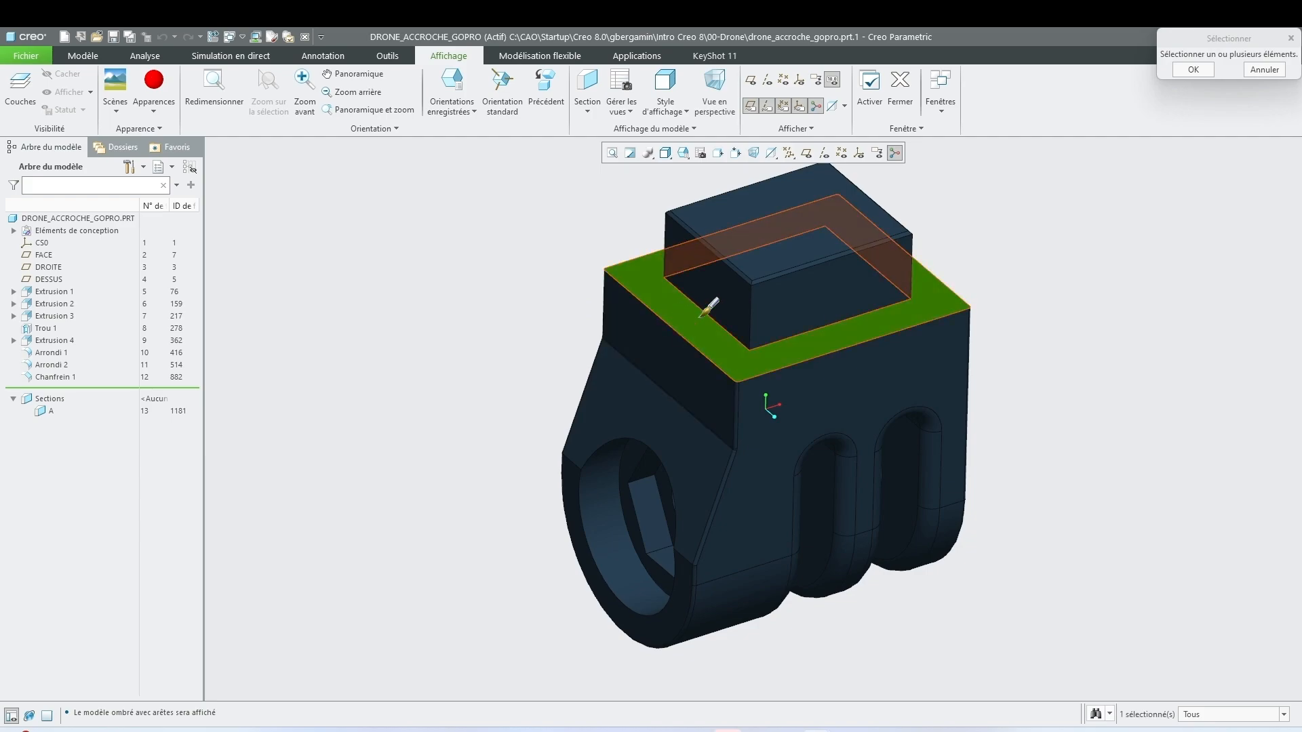
pyautogui.keyDown('ctrl'); pyautogui.click(719, 300); pyautogui.keyUp('ctrl')
pyautogui.keyDown('ctrl'); pyautogui.click(823, 302); pyautogui.keyUp('ctrl')
pyautogui.moveTo(823, 301); pyautogui.dragTo(639, 339, button='middle')
pyautogui.keyDown('ctrl'); pyautogui.click(662, 313); pyautogui.keyUp('ctrl')
pyautogui.click(1197, 70)
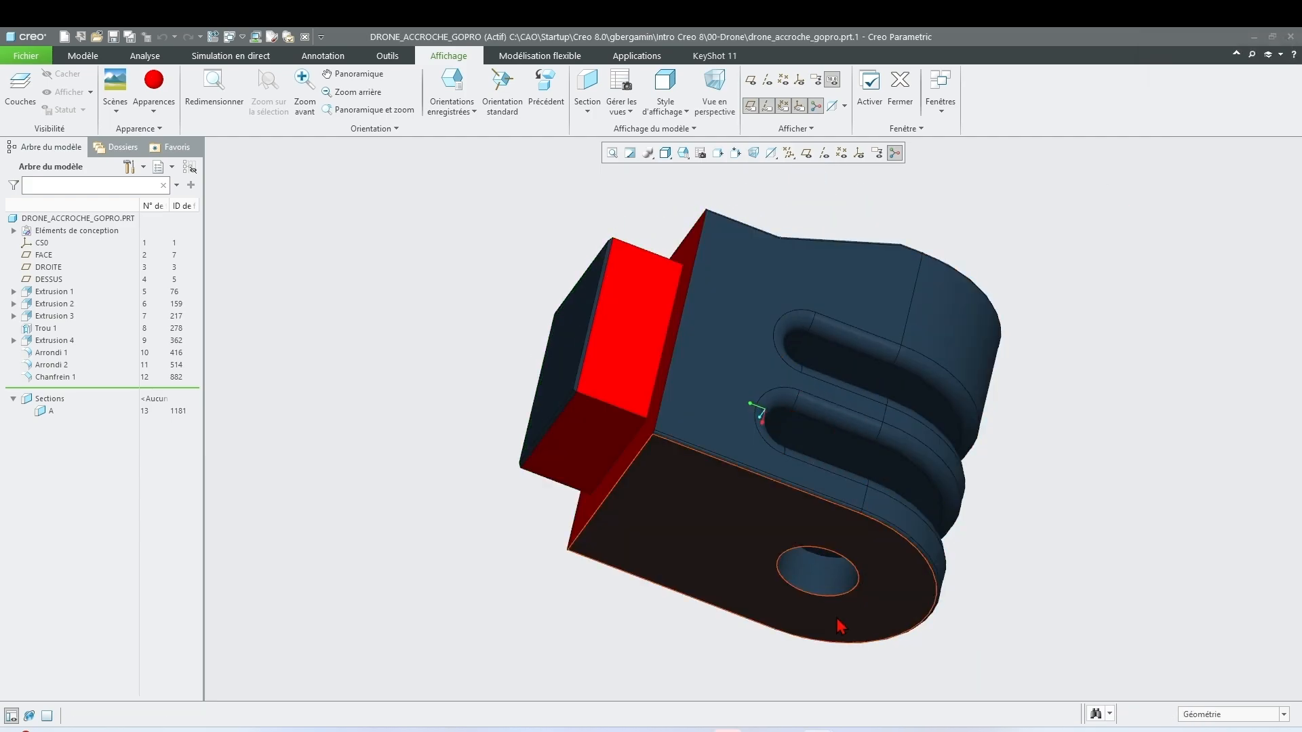
# Apply the yellow Plastics-Matte appearance to the surfaces of the round bore and its hexagonal pocket
pyautogui.moveTo(808, 629); pyautogui.dragTo(999, 592, button='middle')
pyautogui.click(153, 110)
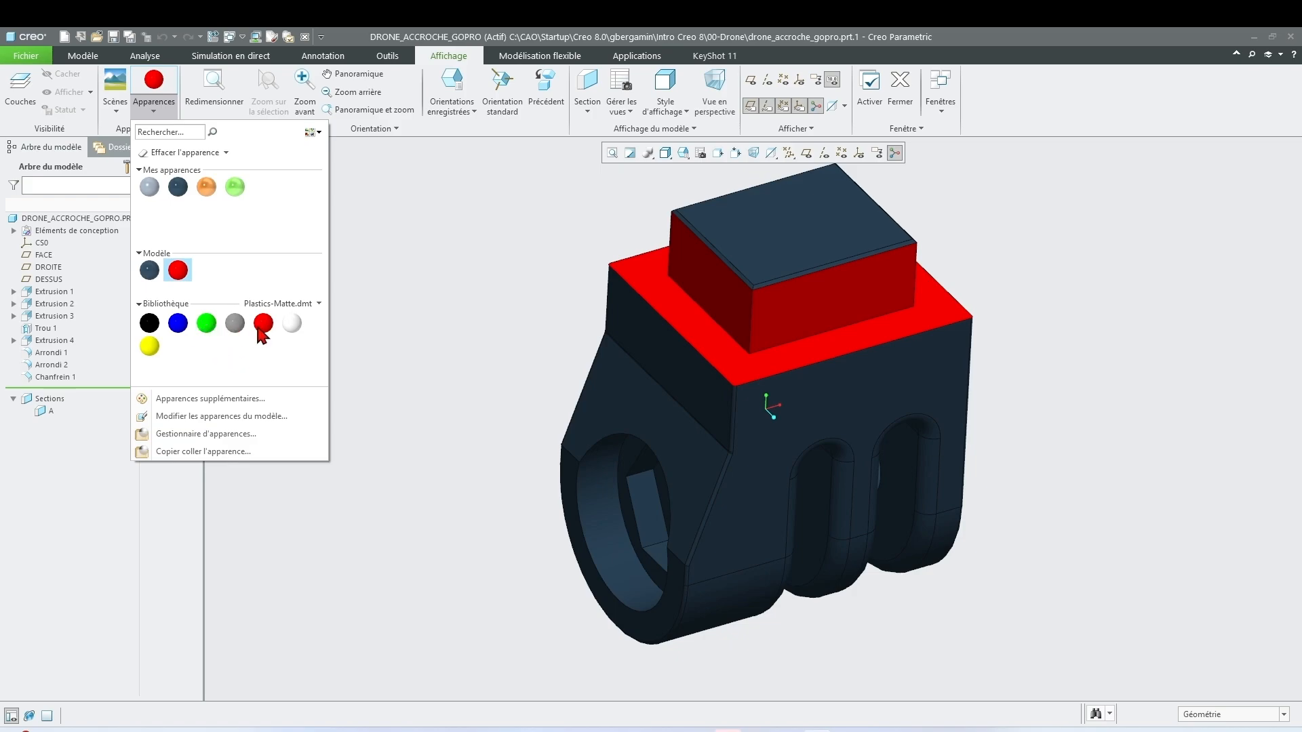
pyautogui.click(149, 345)
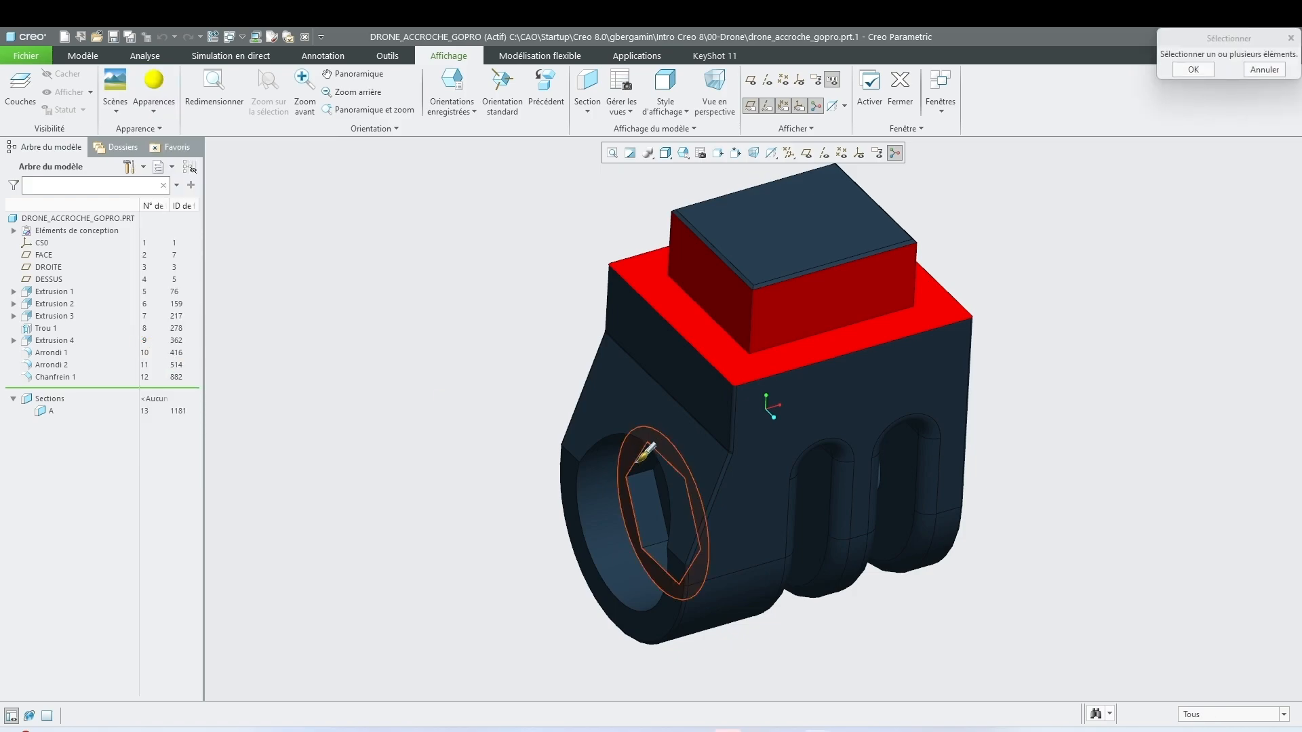
pyautogui.click(625, 512)
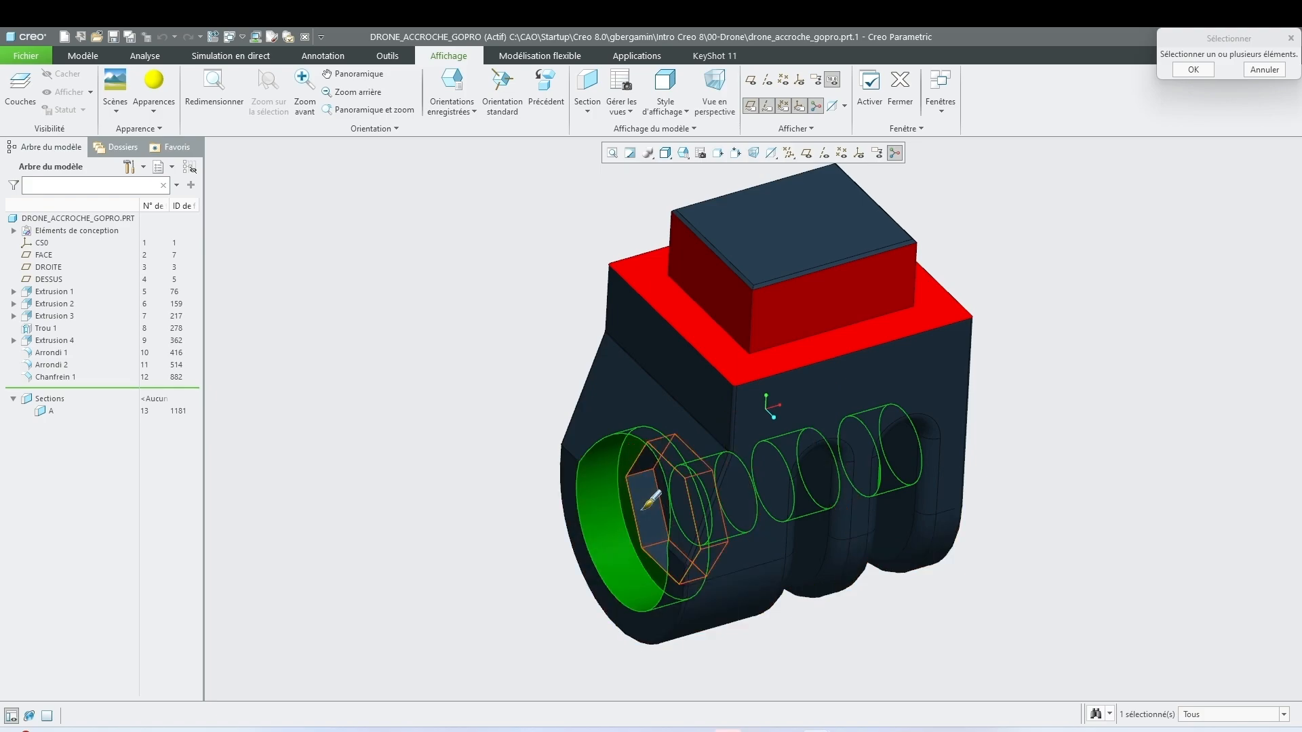
pyautogui.keyDown('ctrl'); pyautogui.click(649, 502); pyautogui.keyUp('ctrl')
pyautogui.keyDown('ctrl'); pyautogui.click(672, 490); pyautogui.keyUp('ctrl')
pyautogui.moveTo(672, 491); pyautogui.dragTo(861, 448, button='middle')
pyautogui.click(1204, 73)
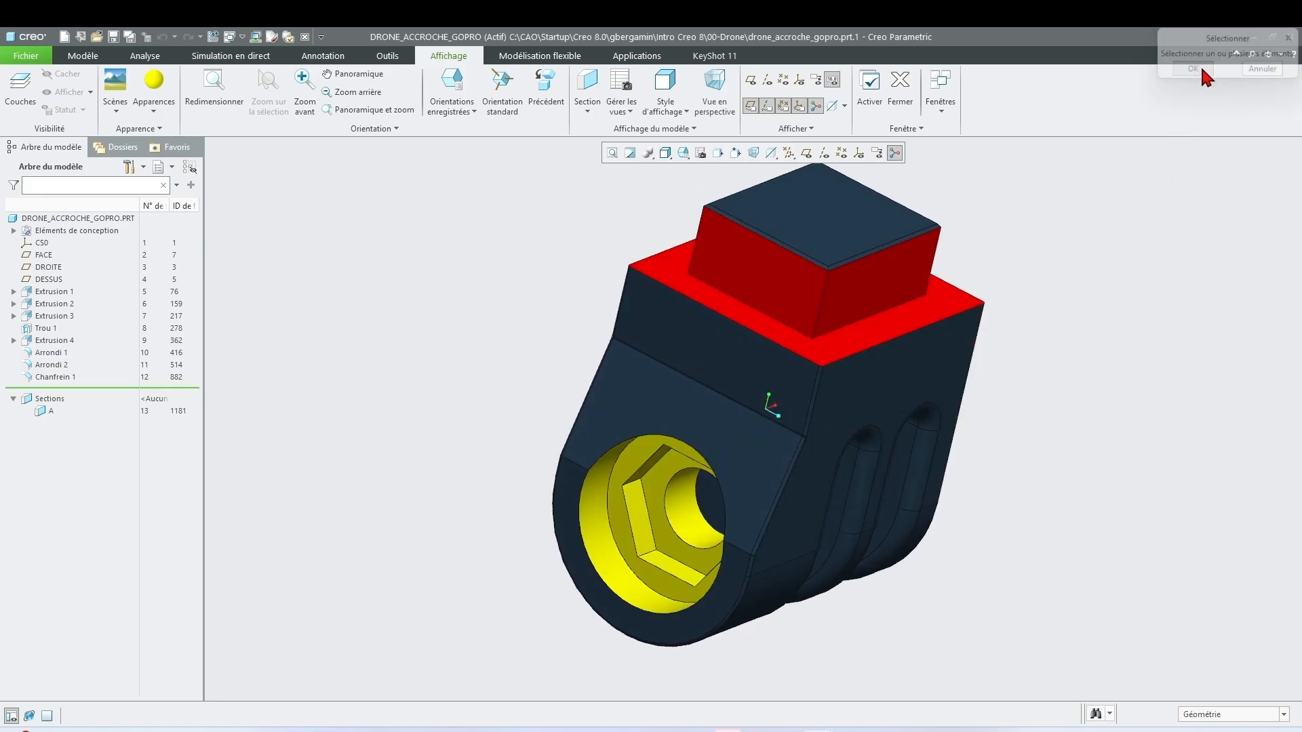
# Apply the light green custom appearance to the whole DRONE_ACCROCHE_GOPRO.PRT part
pyautogui.click(154, 105)
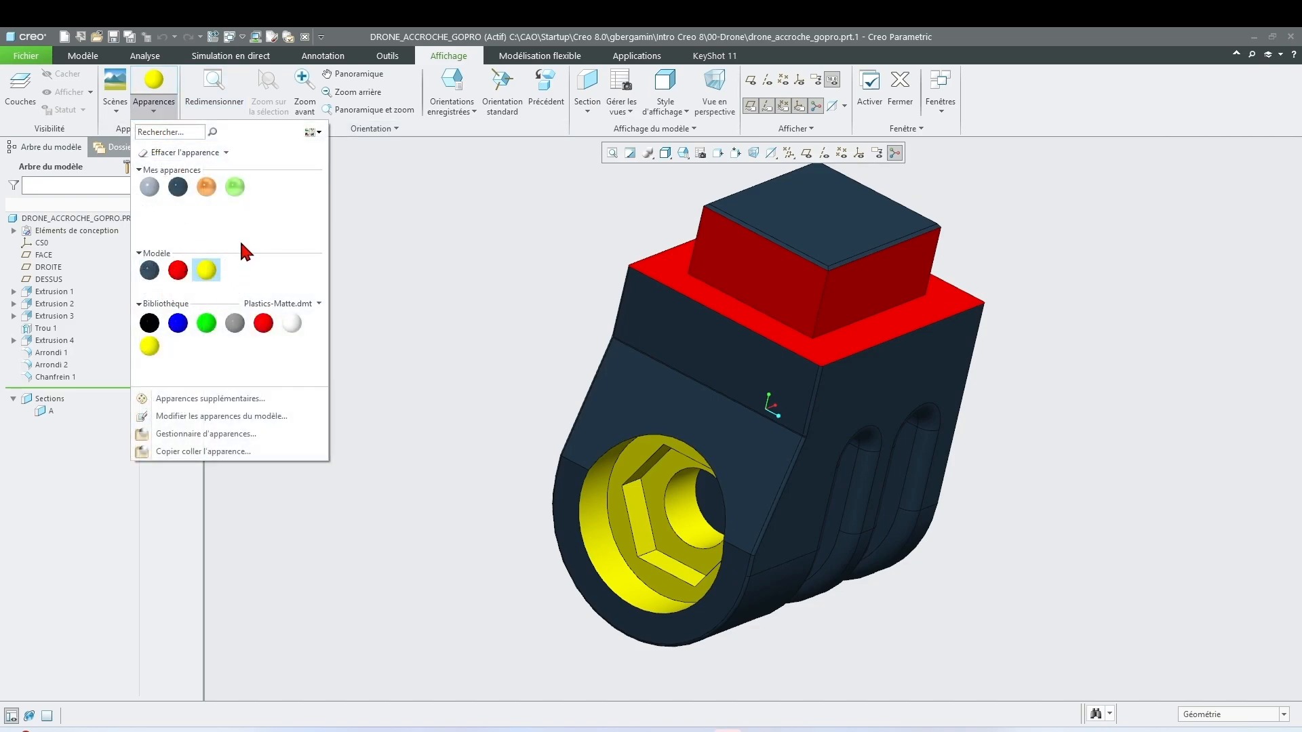
pyautogui.click(236, 187)
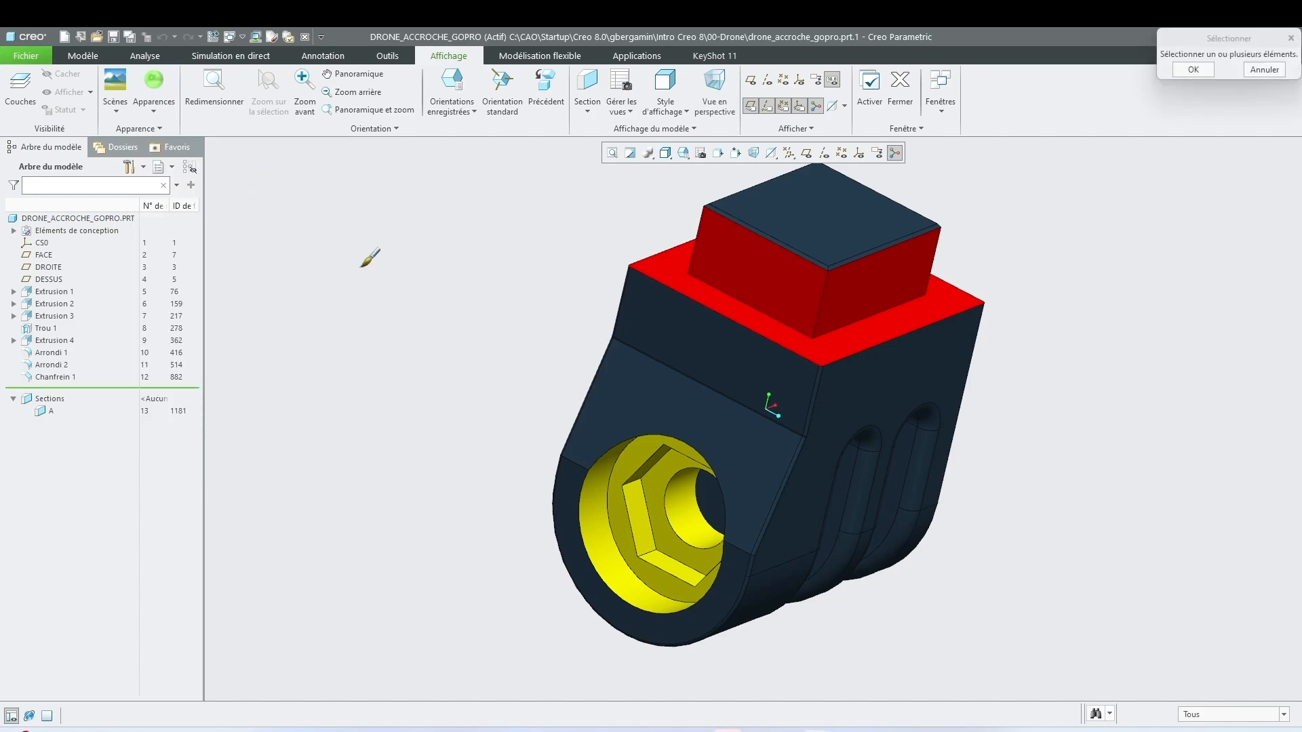
pyautogui.click(75, 217)
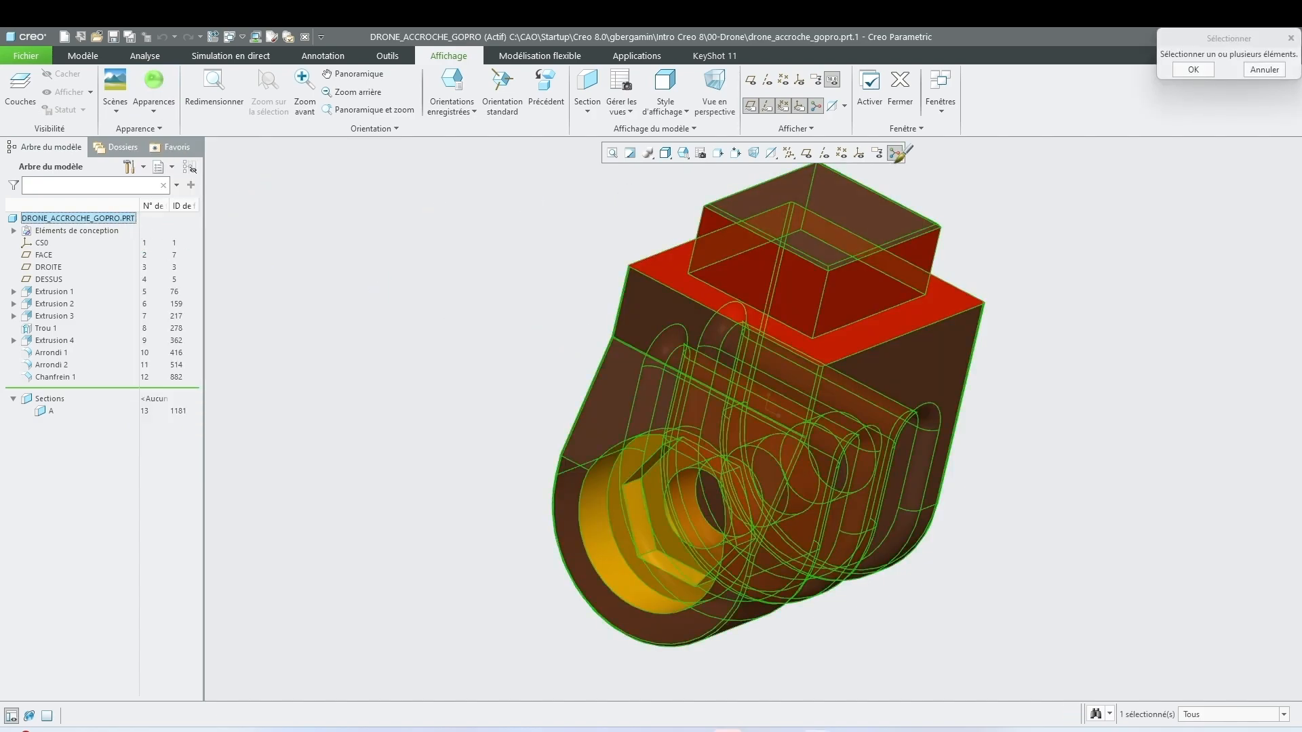
pyautogui.click(1192, 69)
pyautogui.moveTo(998, 257); pyautogui.dragTo(935, 259, button='middle')
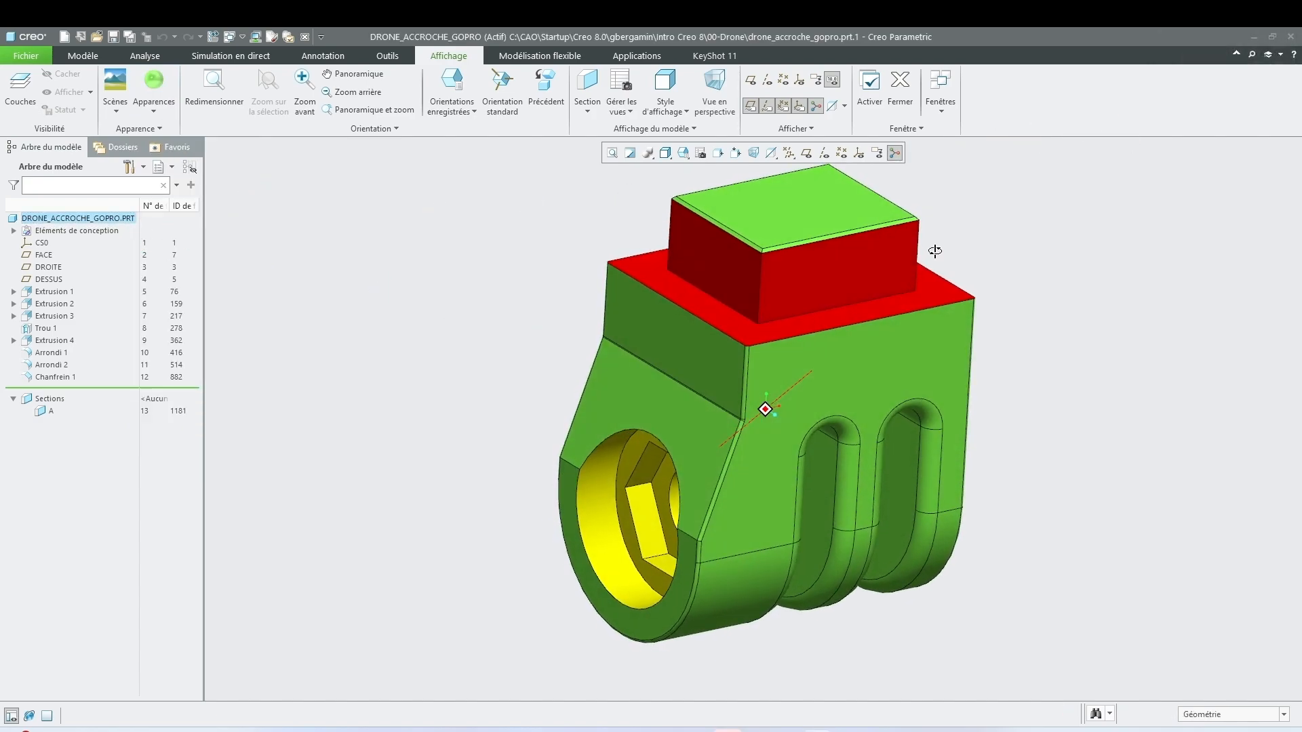
# Switch the model's display style to shading with reflections
pyautogui.click(163, 106)
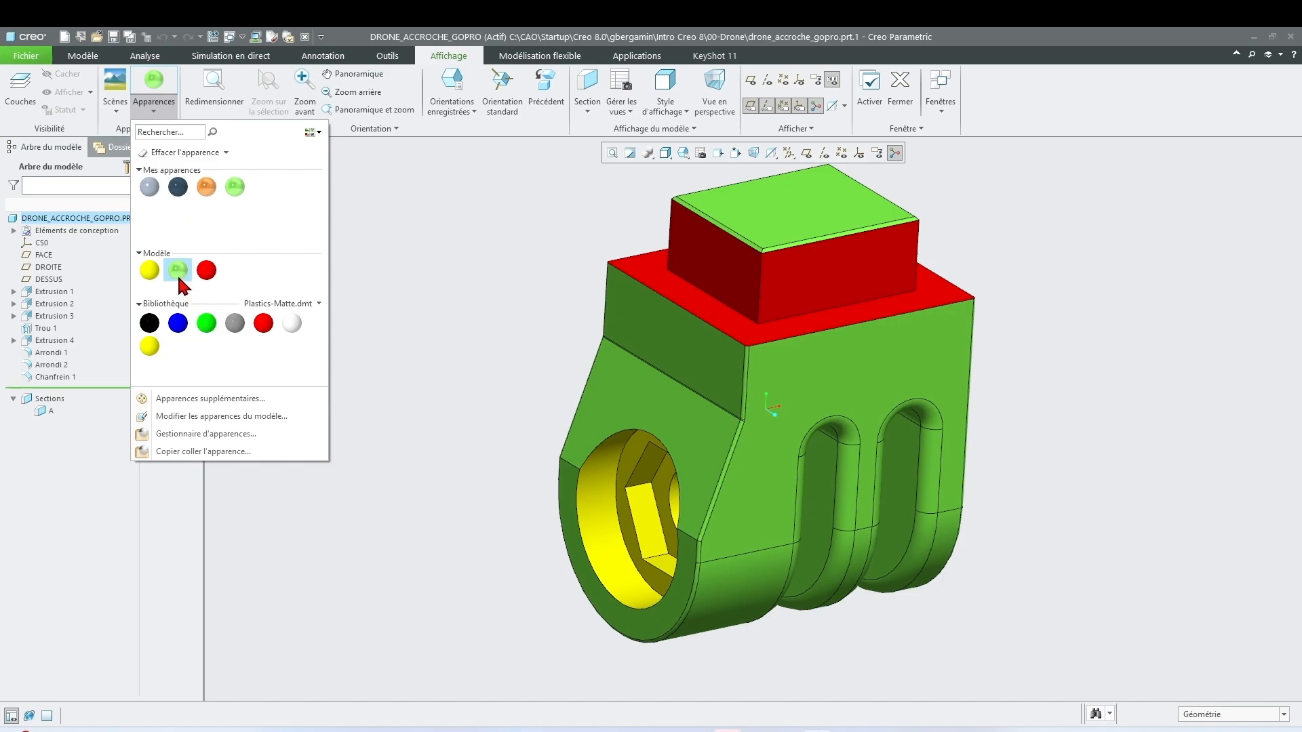
pyautogui.rightClick(178, 275)
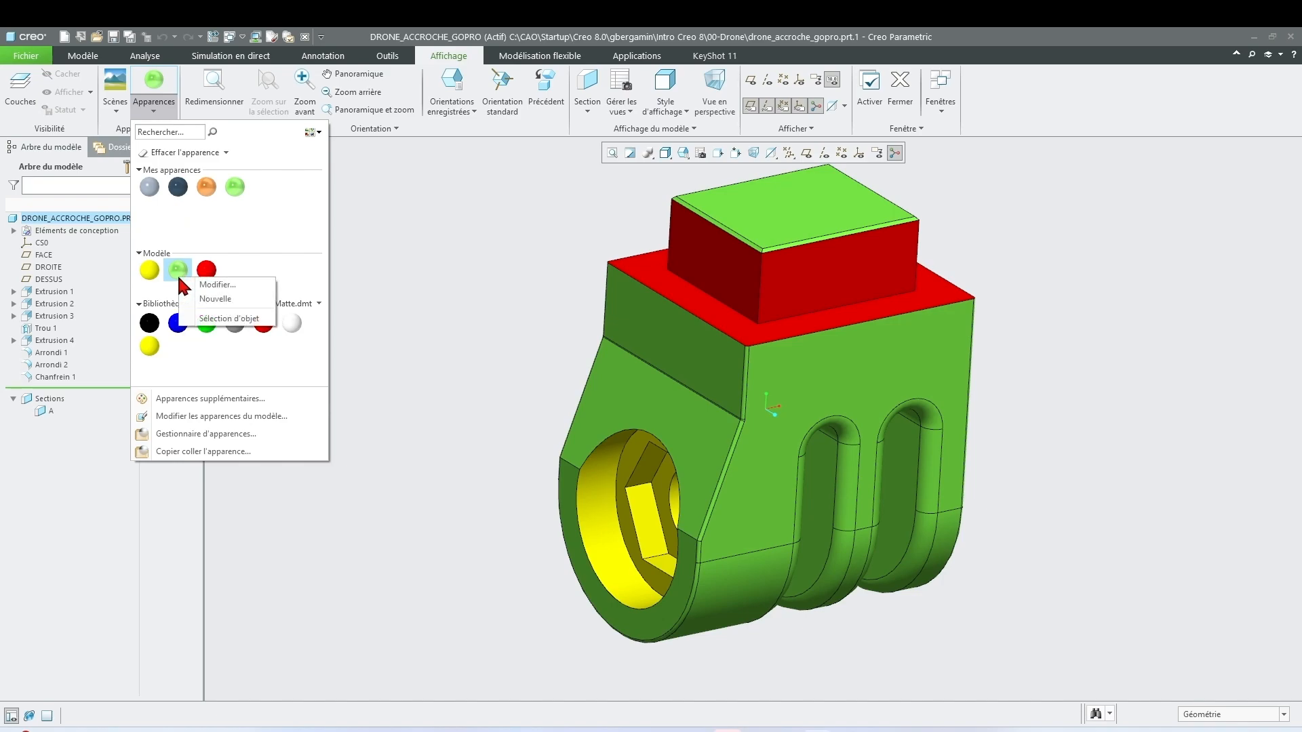
pyautogui.click(364, 252)
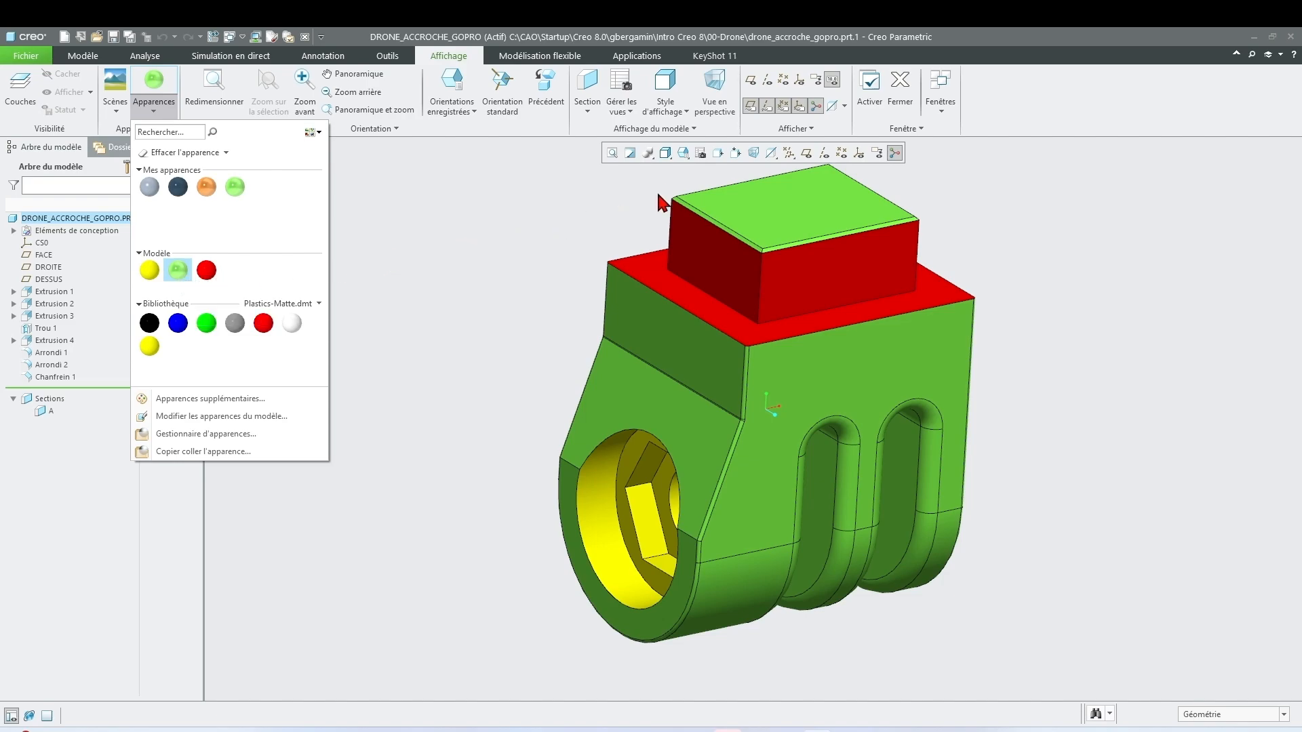
pyautogui.click(671, 160)
pyautogui.click(669, 154)
pyautogui.click(676, 176)
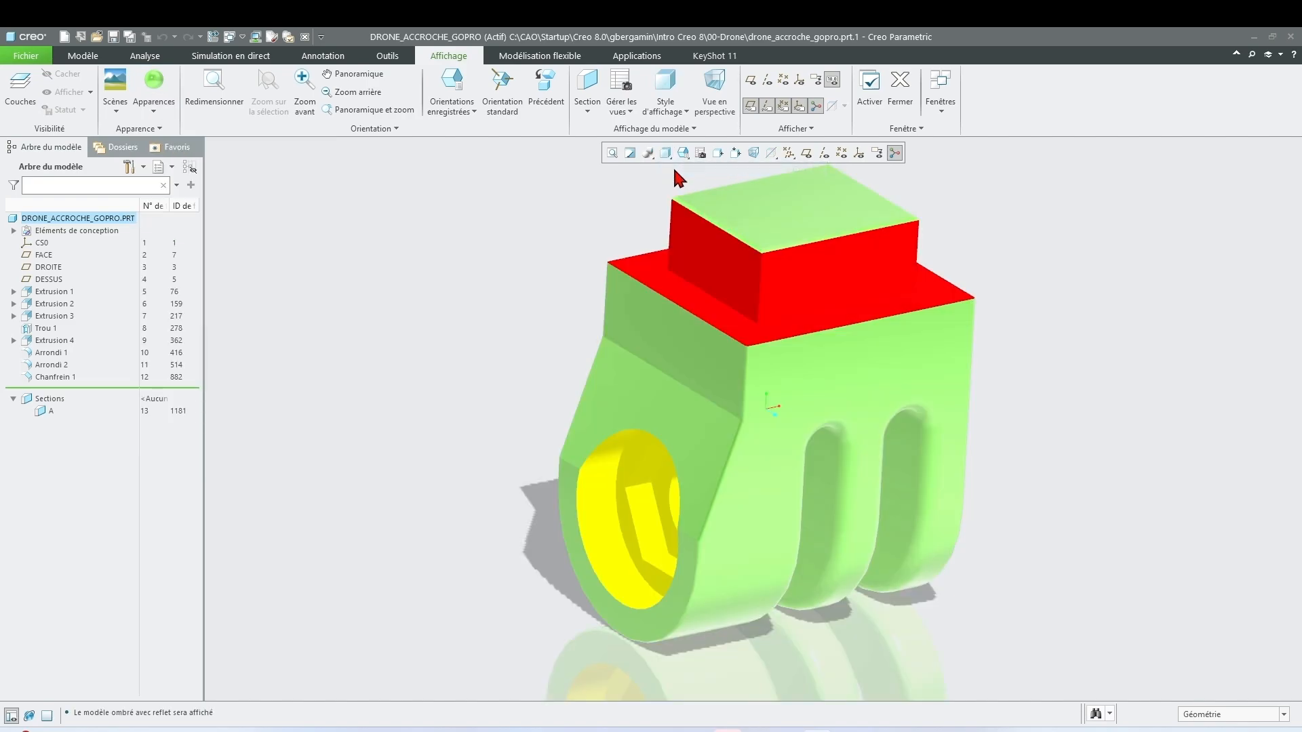
# Edit the model's 4cad_vert appearance and change its colour to a pure green of about RGB 1, 255, 27
pyautogui.click(151, 109)
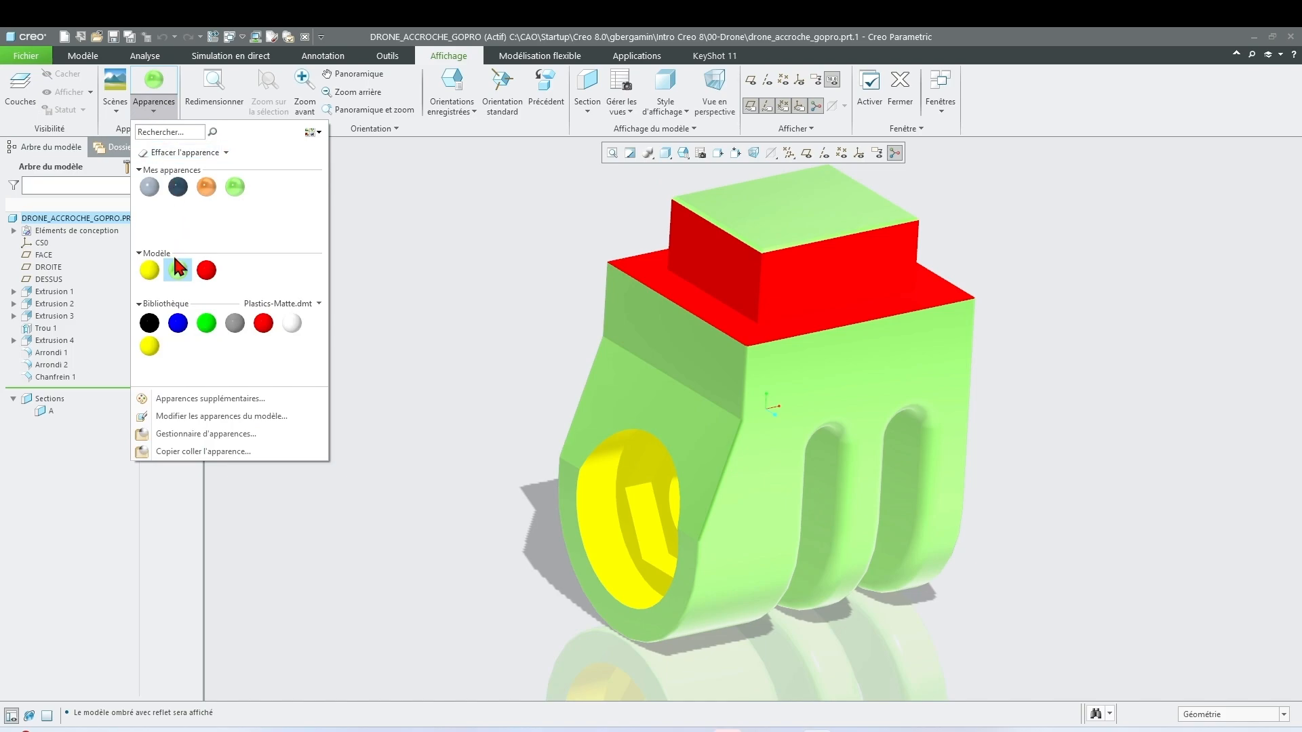
pyautogui.rightClick(177, 270)
pyautogui.click(187, 271)
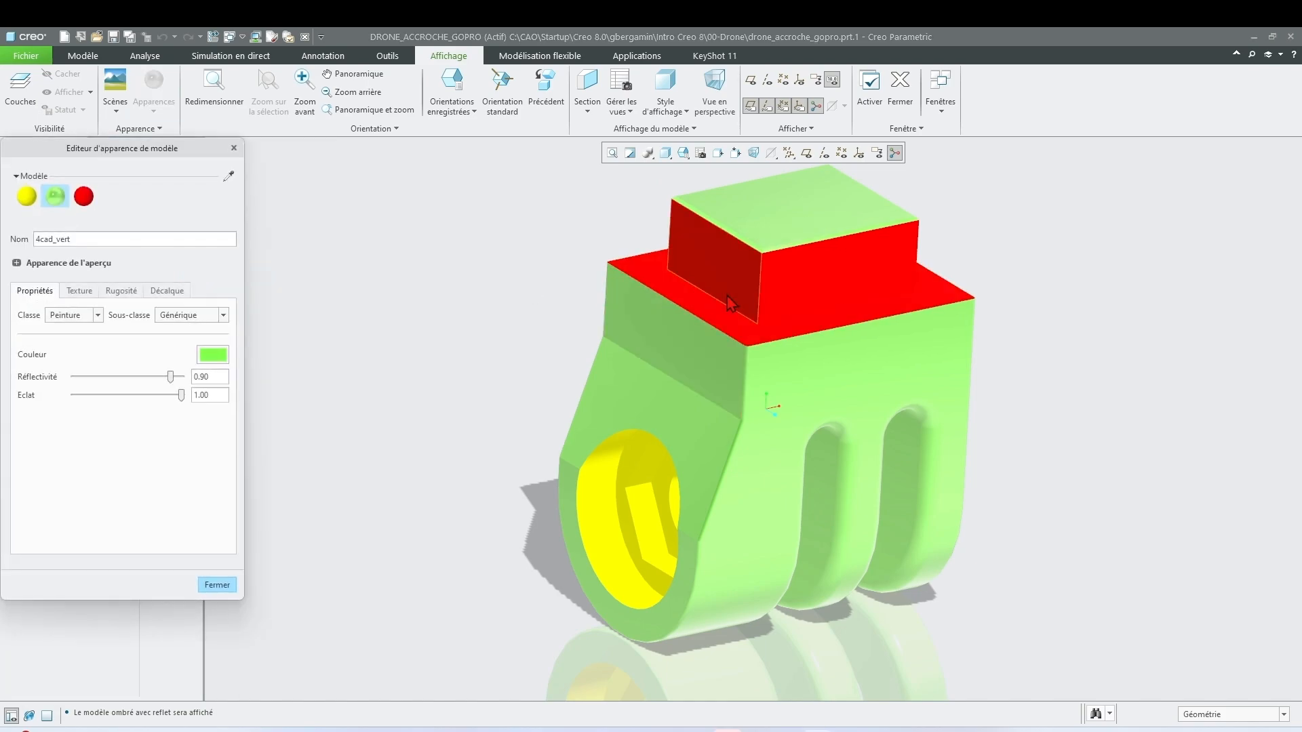
pyautogui.click(213, 355)
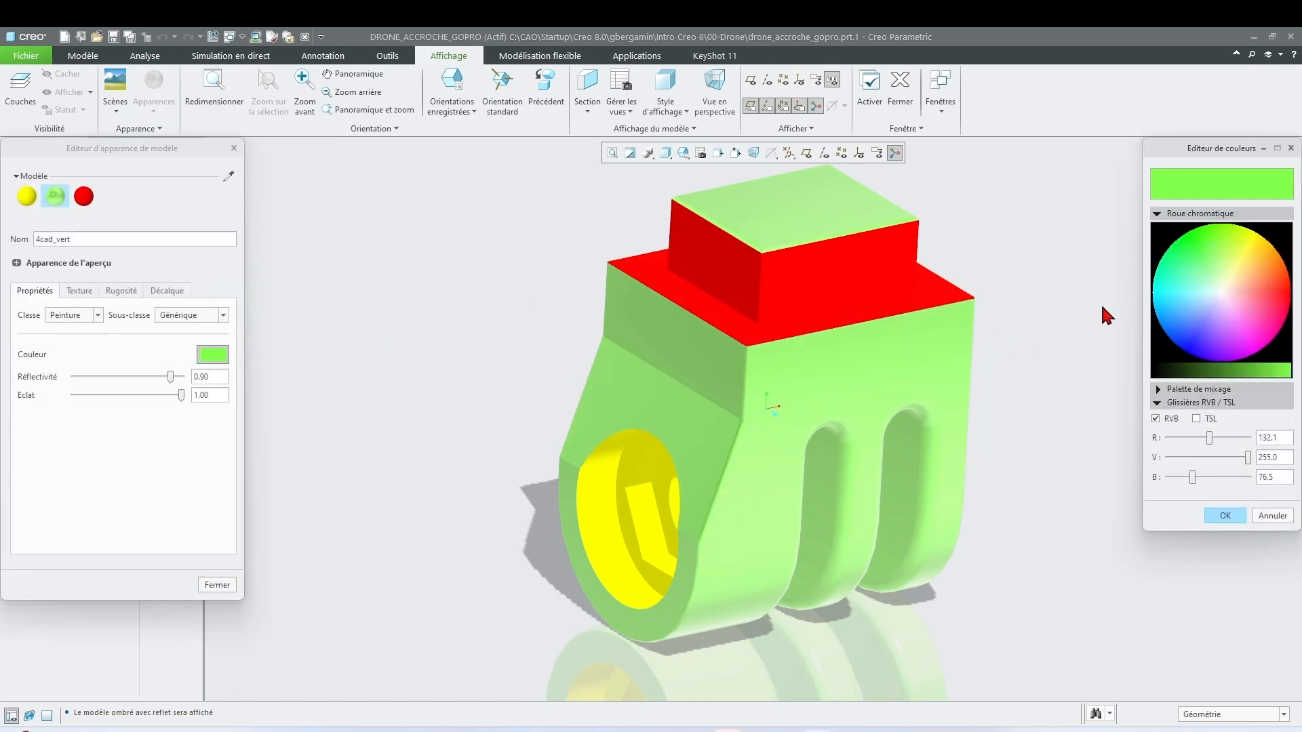
pyautogui.moveTo(1194, 269); pyautogui.dragTo(1184, 237)
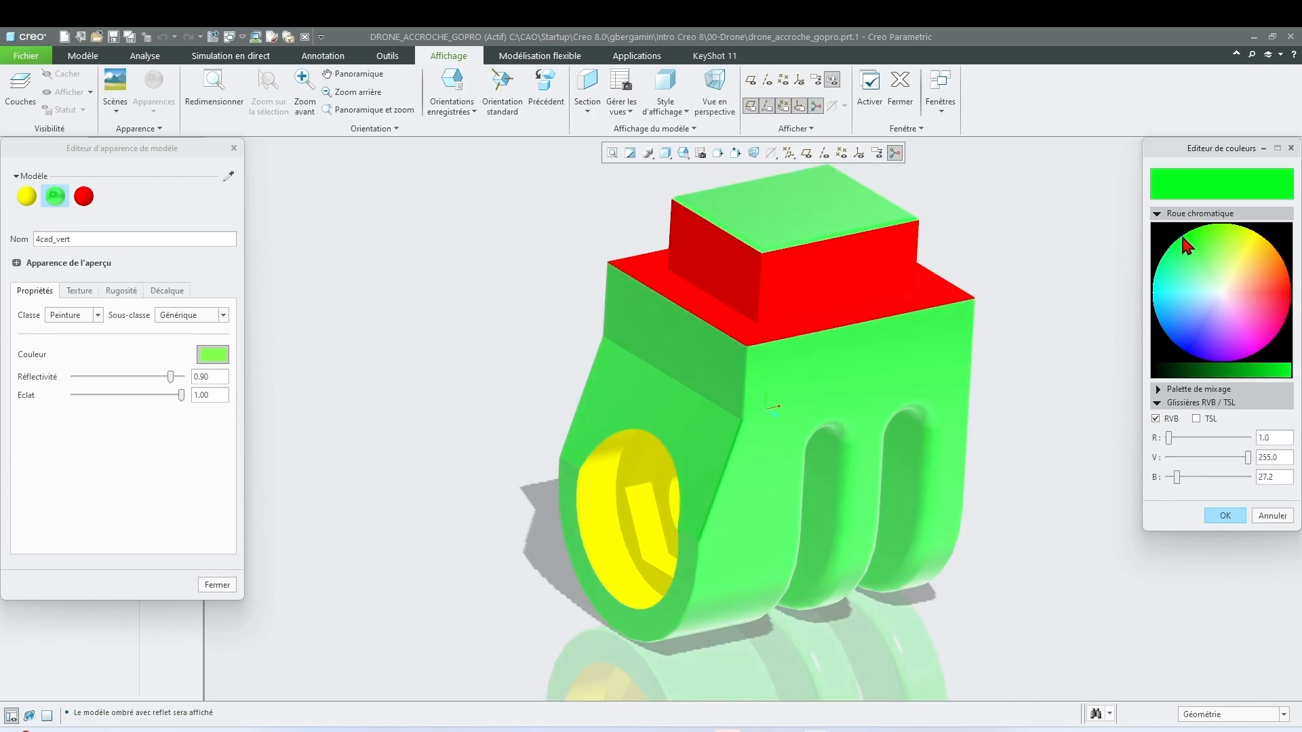
pyautogui.click(1225, 516)
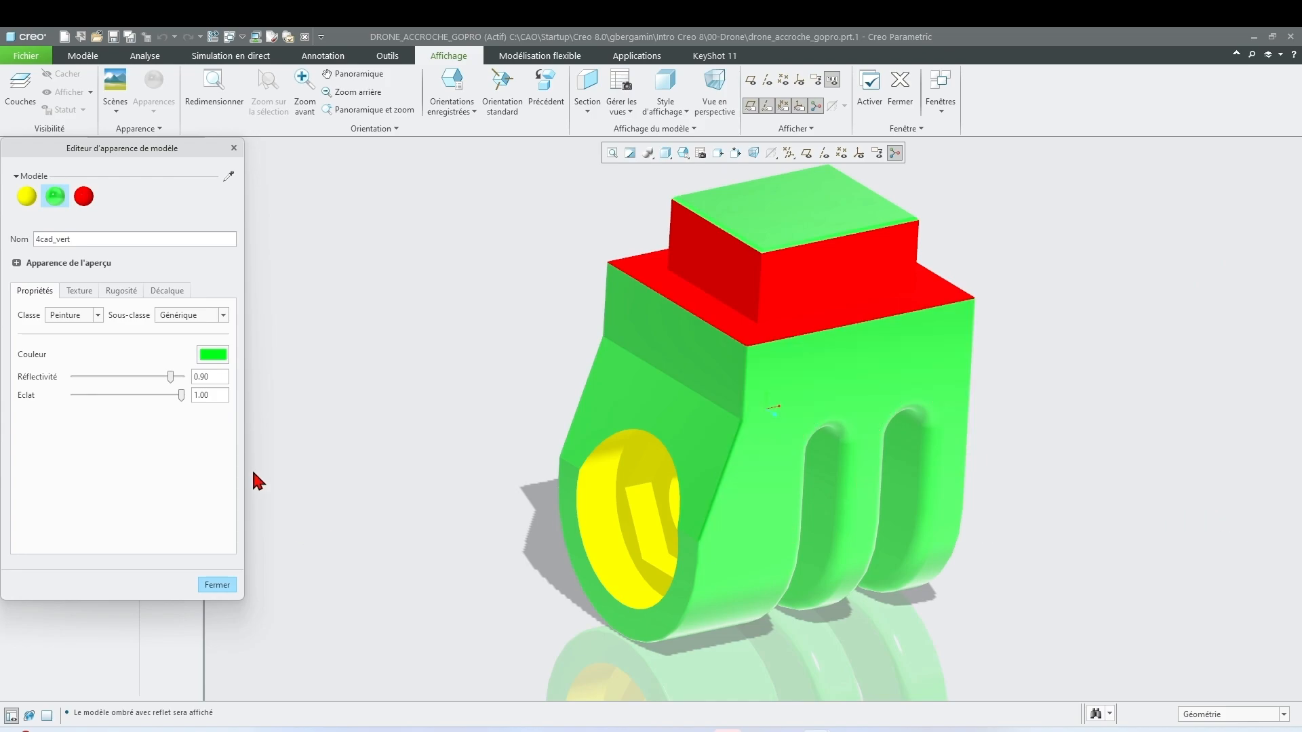
# Give the 4cad_vert appearance a Rugueux roughness with a height of 29
pyautogui.click(131, 293)
pyautogui.click(125, 320)
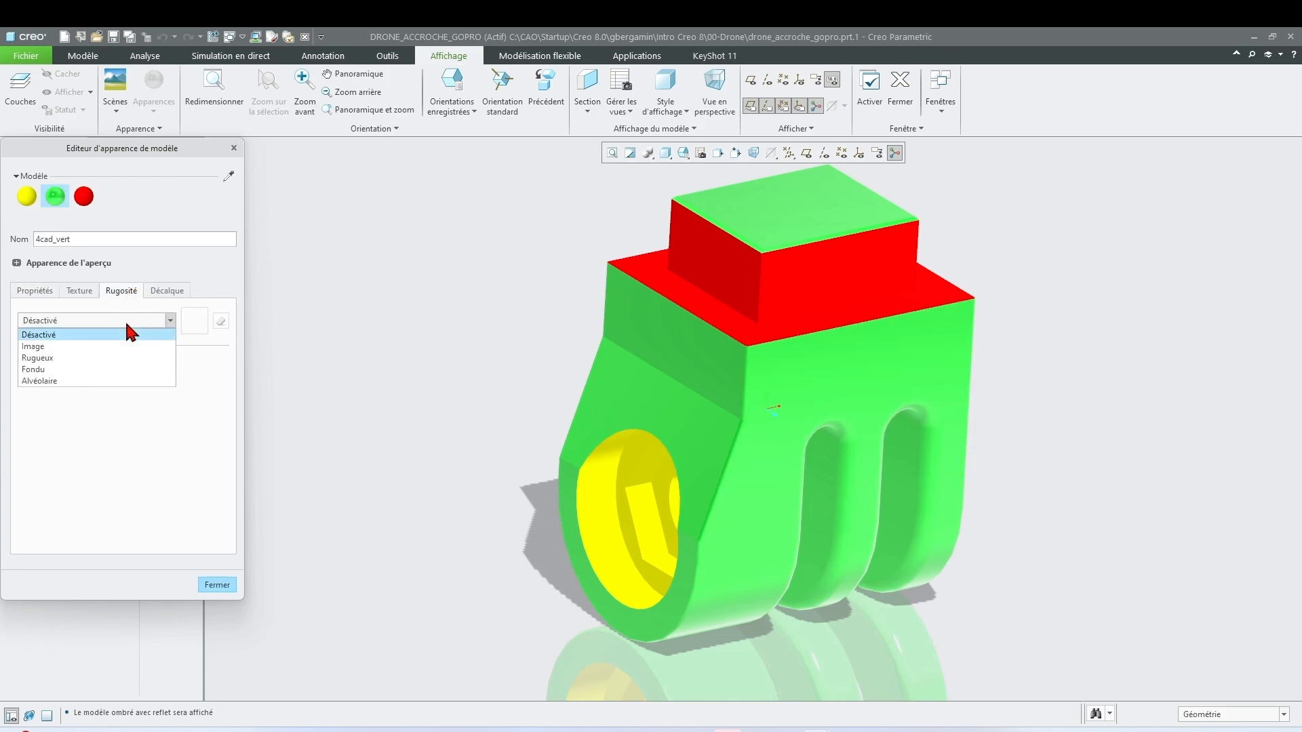
pyautogui.click(80, 351)
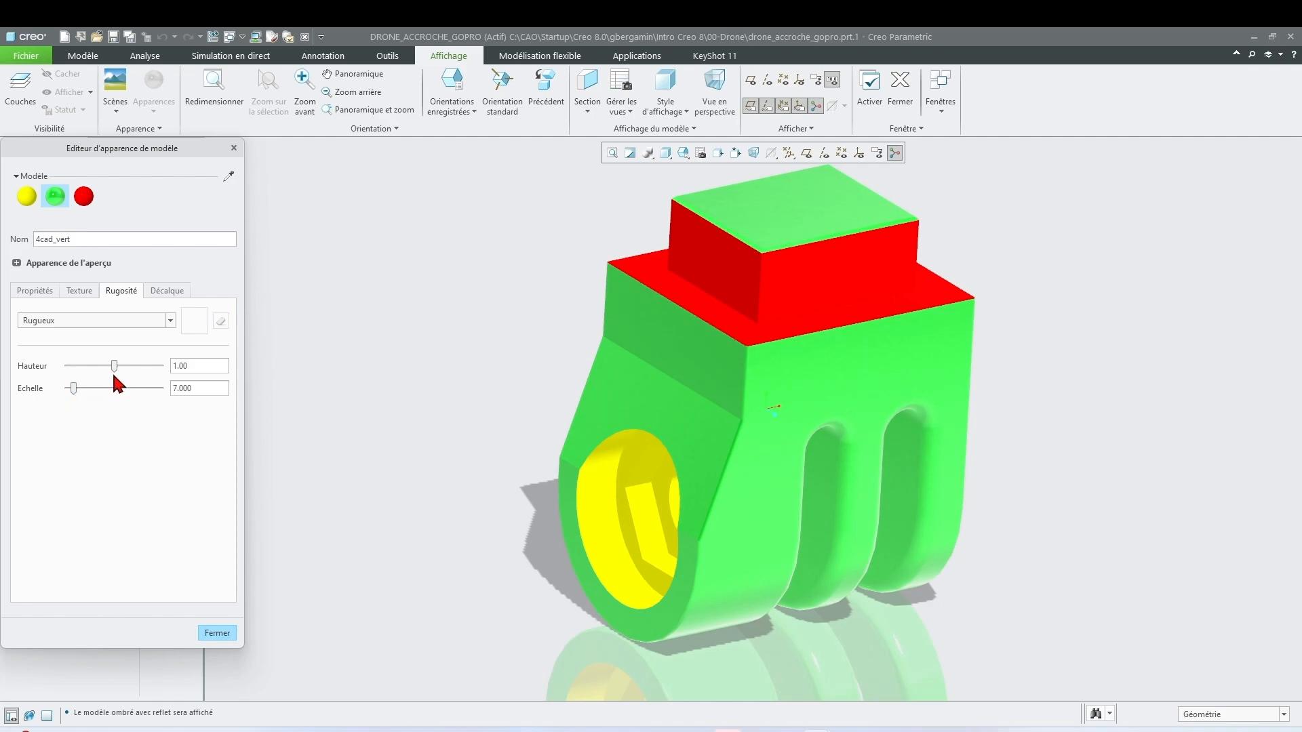
pyautogui.moveTo(115, 365); pyautogui.dragTo(126, 366)
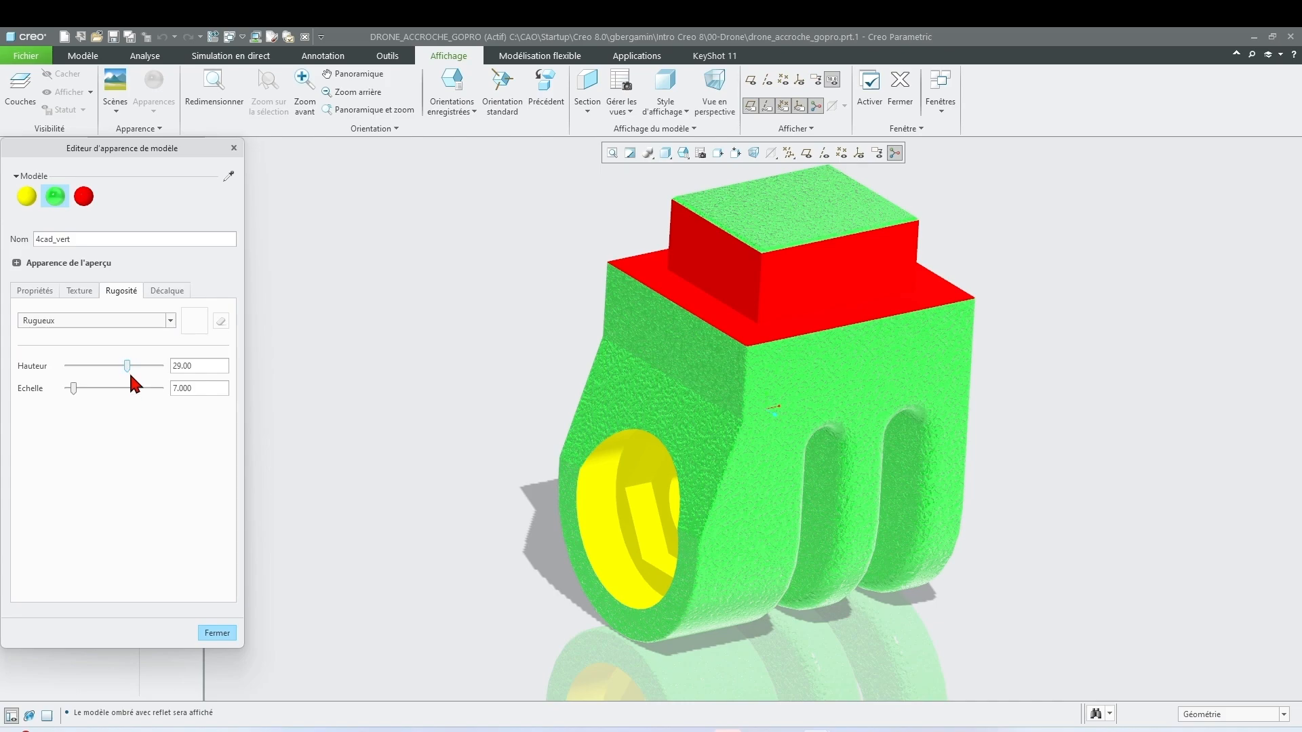
pyautogui.click(217, 632)
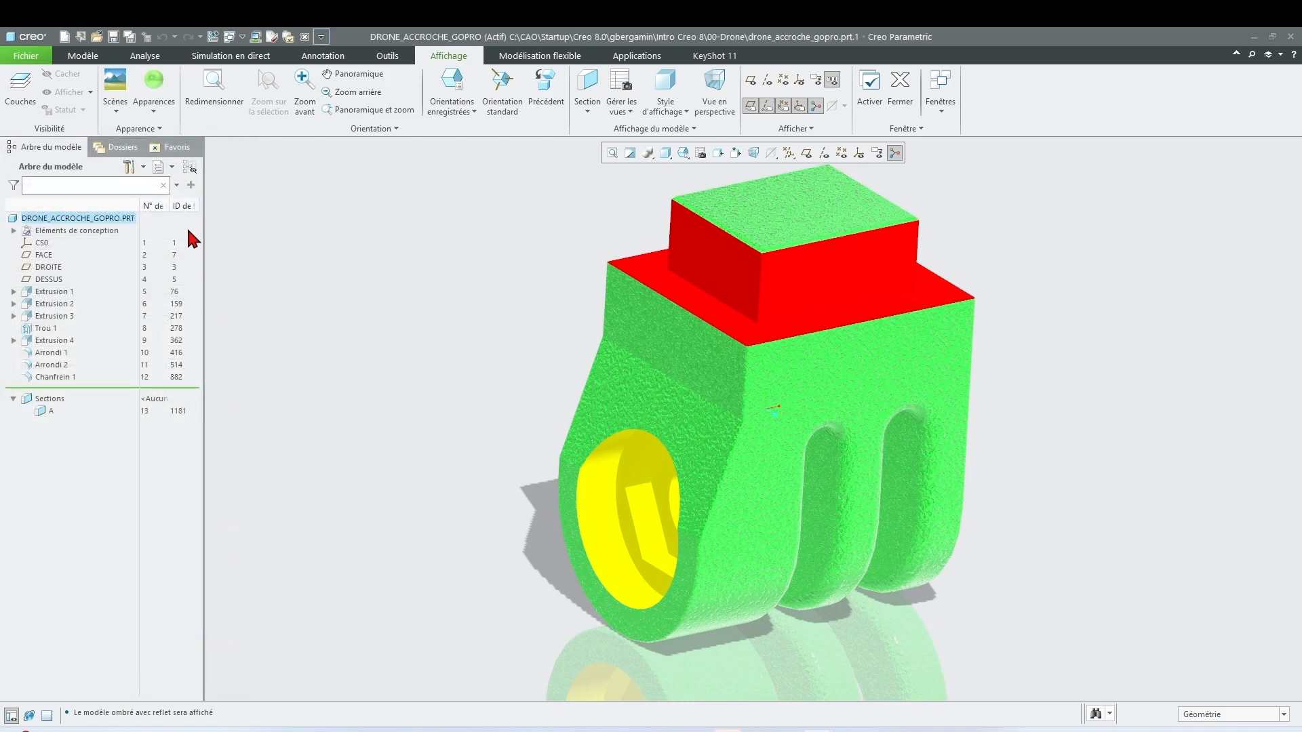
# Select all surfaces that use the model's yellow appearance to check where it is applied, and clear the selection
pyautogui.click(157, 109)
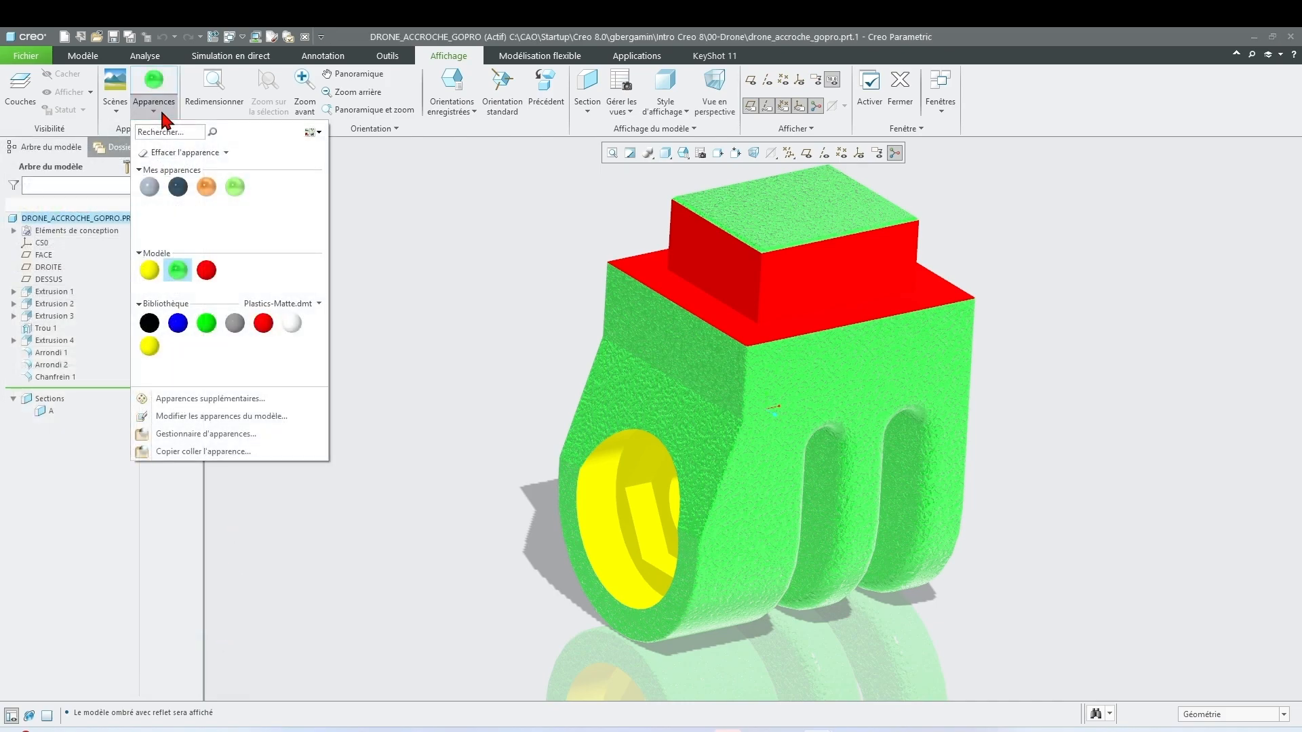
pyautogui.rightClick(180, 270)
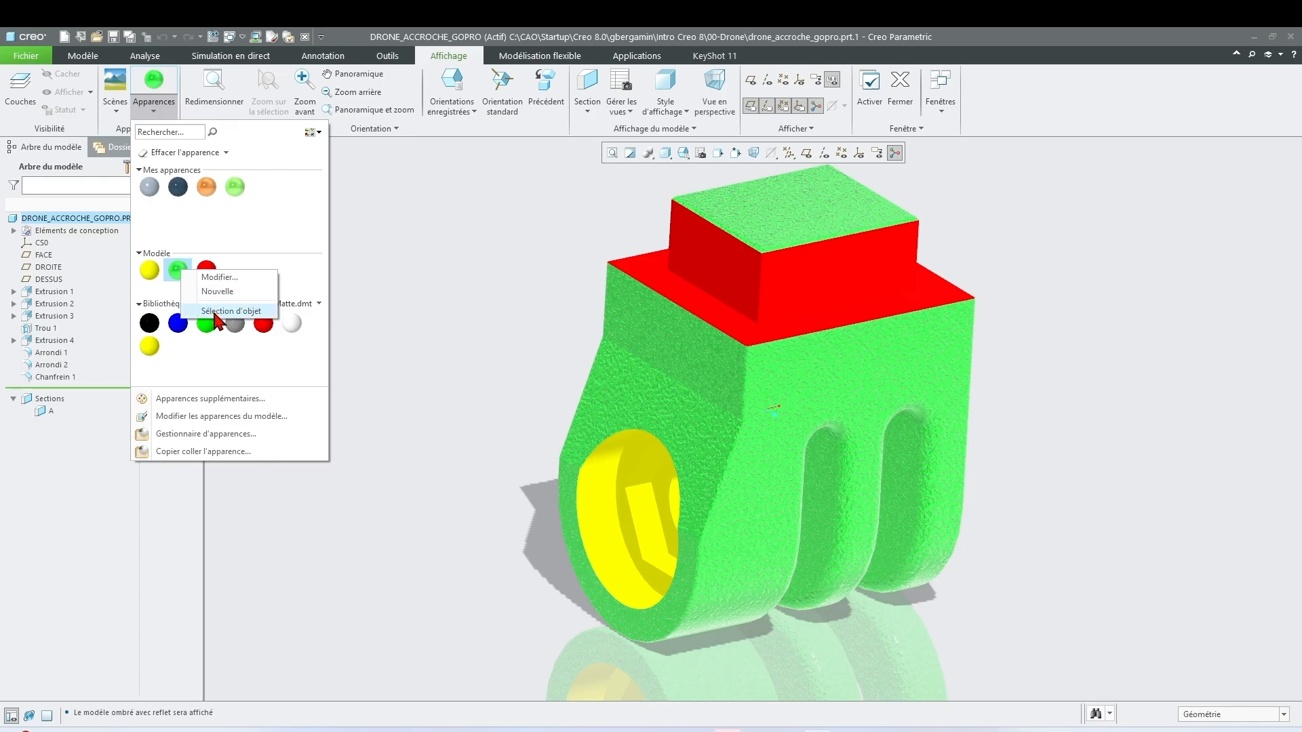
pyautogui.click(149, 270)
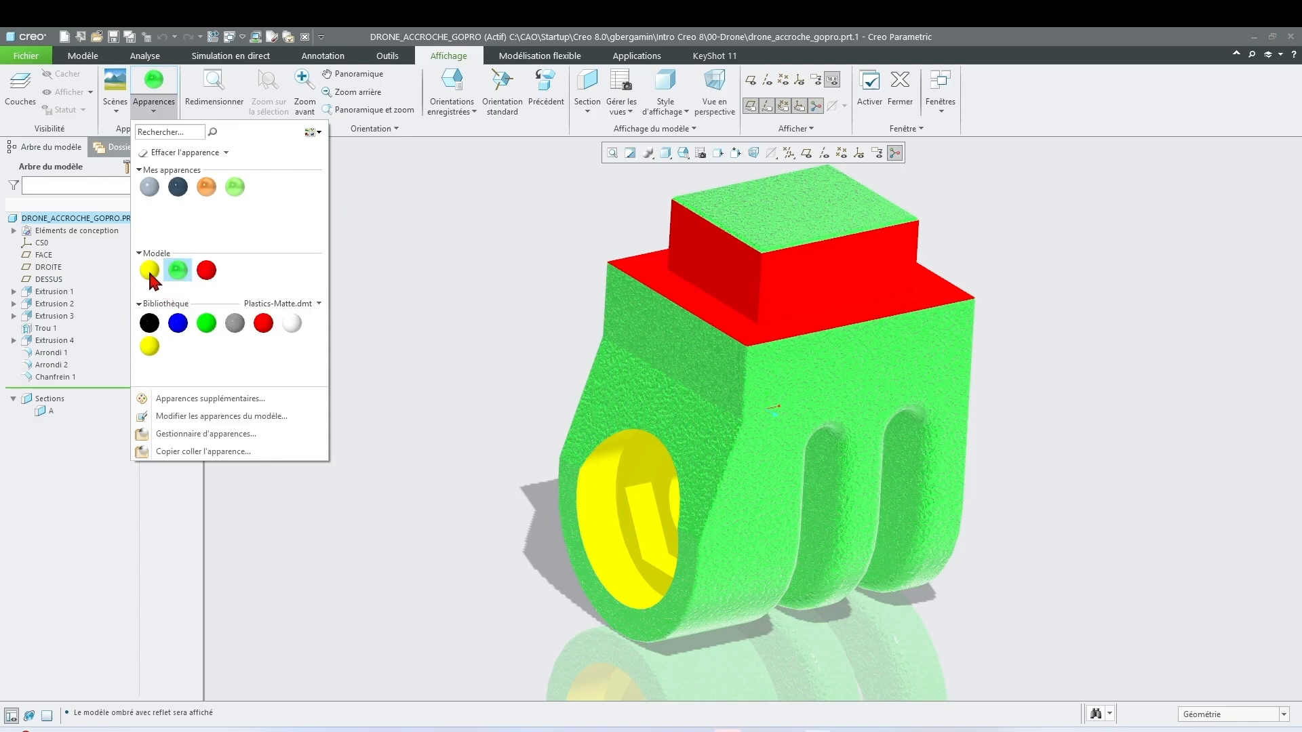
pyautogui.rightClick(148, 269)
pyautogui.click(200, 313)
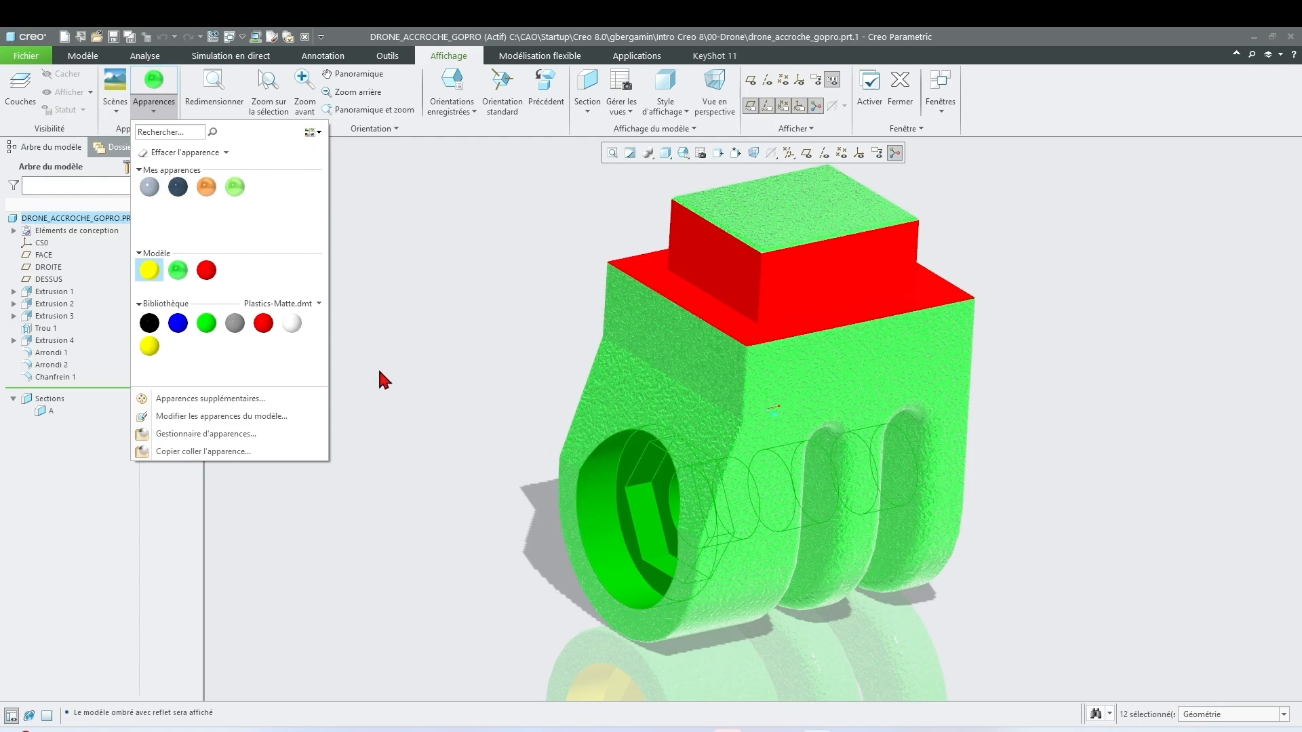
pyautogui.click(365, 281)
pyautogui.click(412, 335)
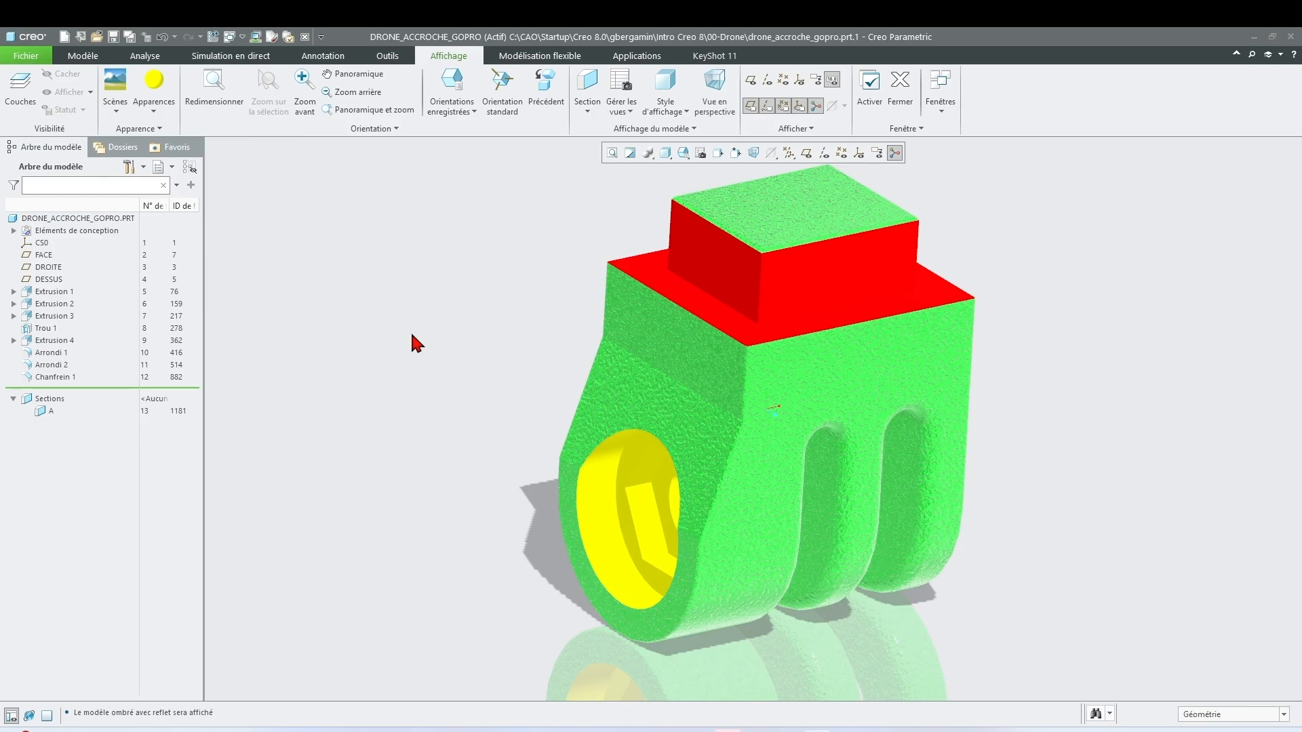
# Clear the red appearance from the upper block's side face above the part's large round opening, using the single-appearance clear option
pyautogui.click(154, 108)
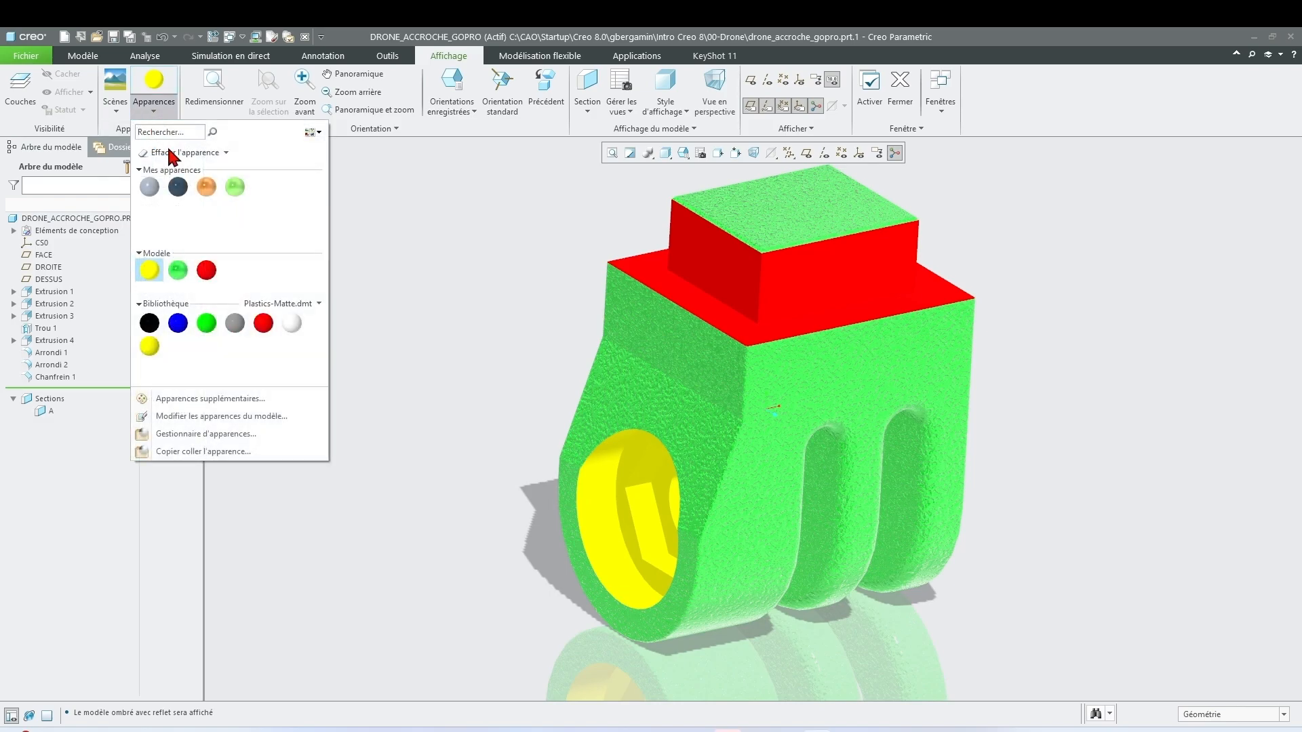
pyautogui.click(226, 153)
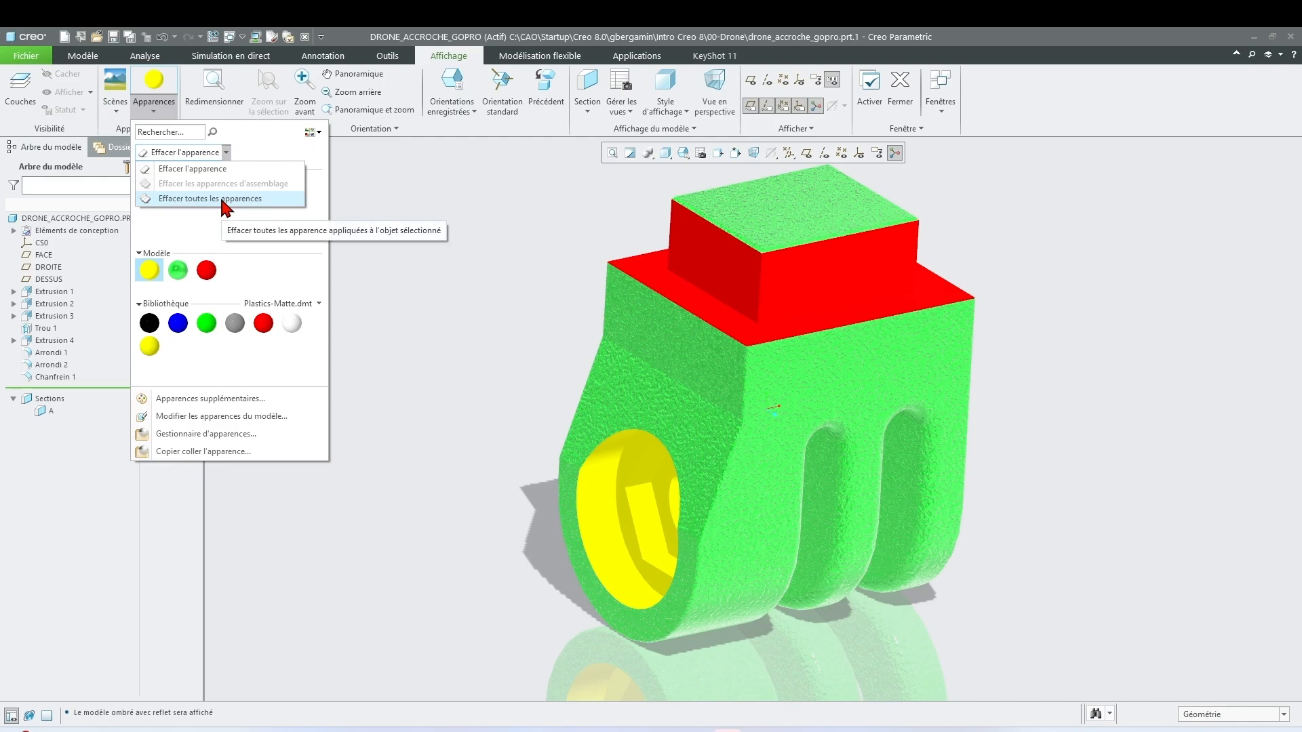
pyautogui.click(222, 199)
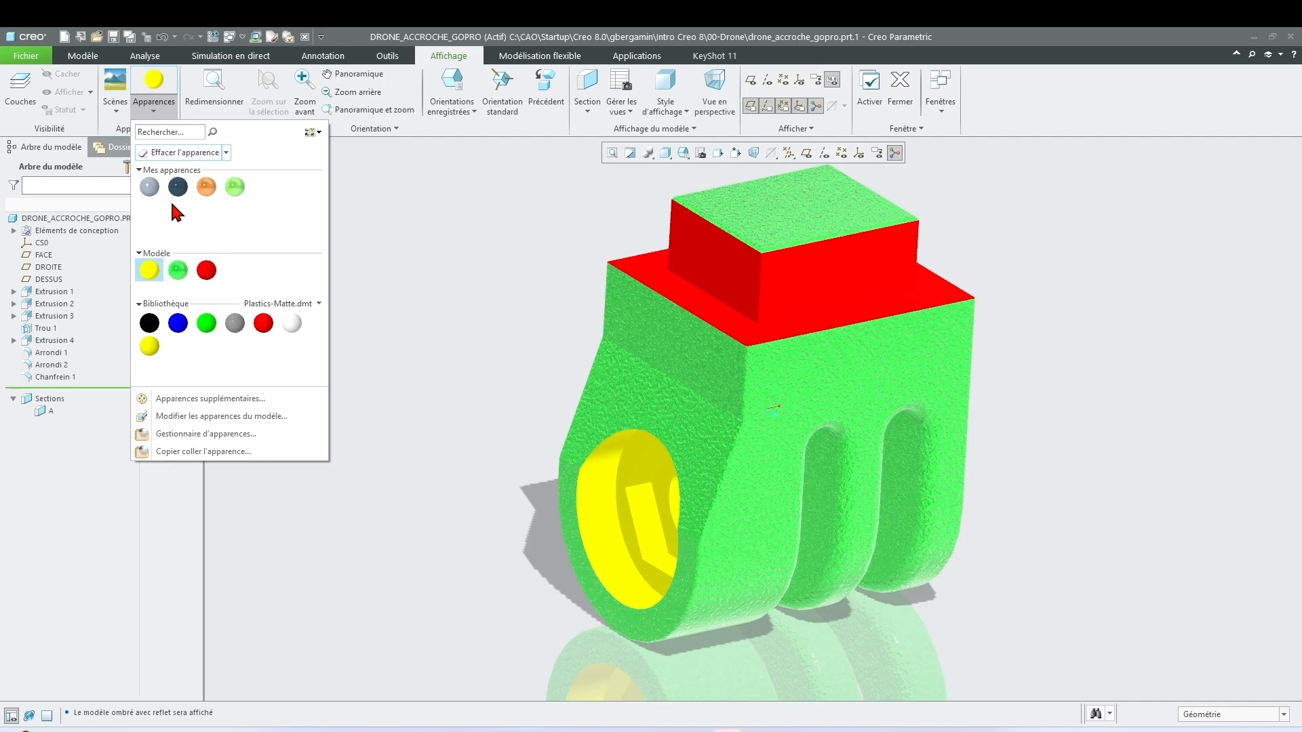
pyautogui.click(221, 151)
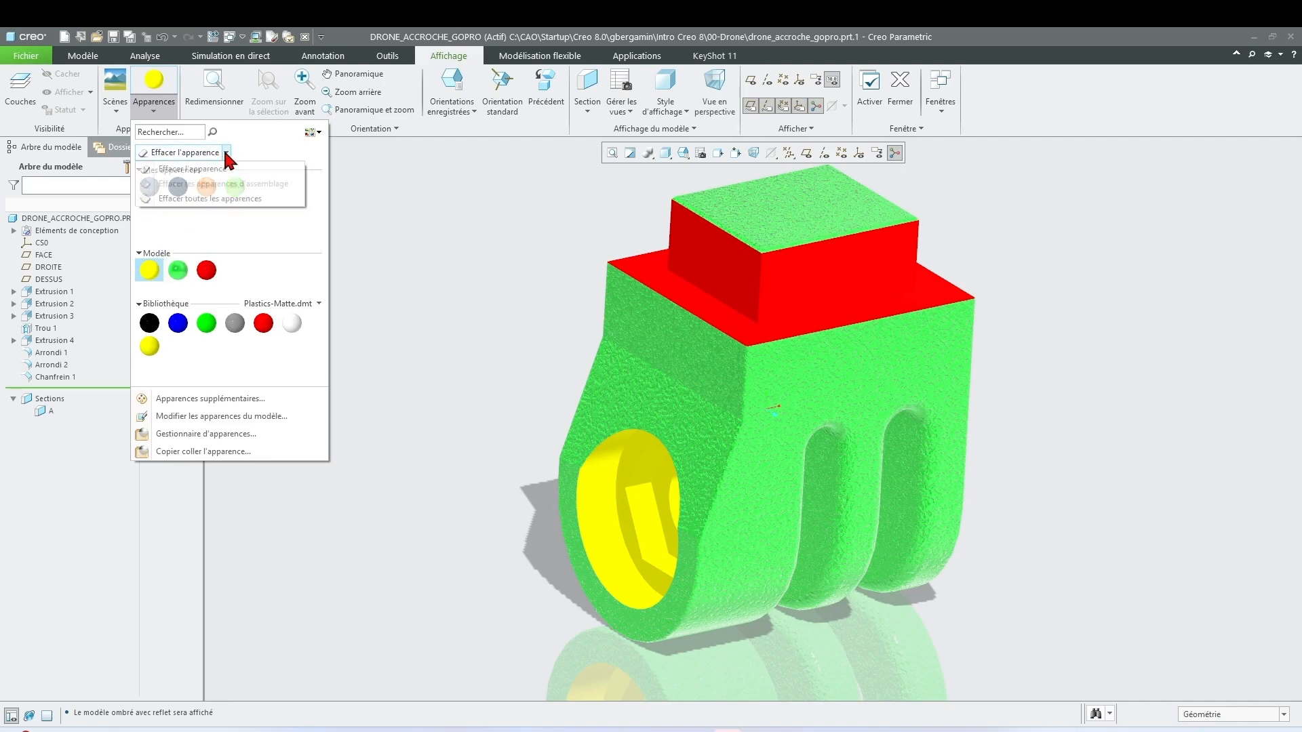
pyautogui.click(217, 169)
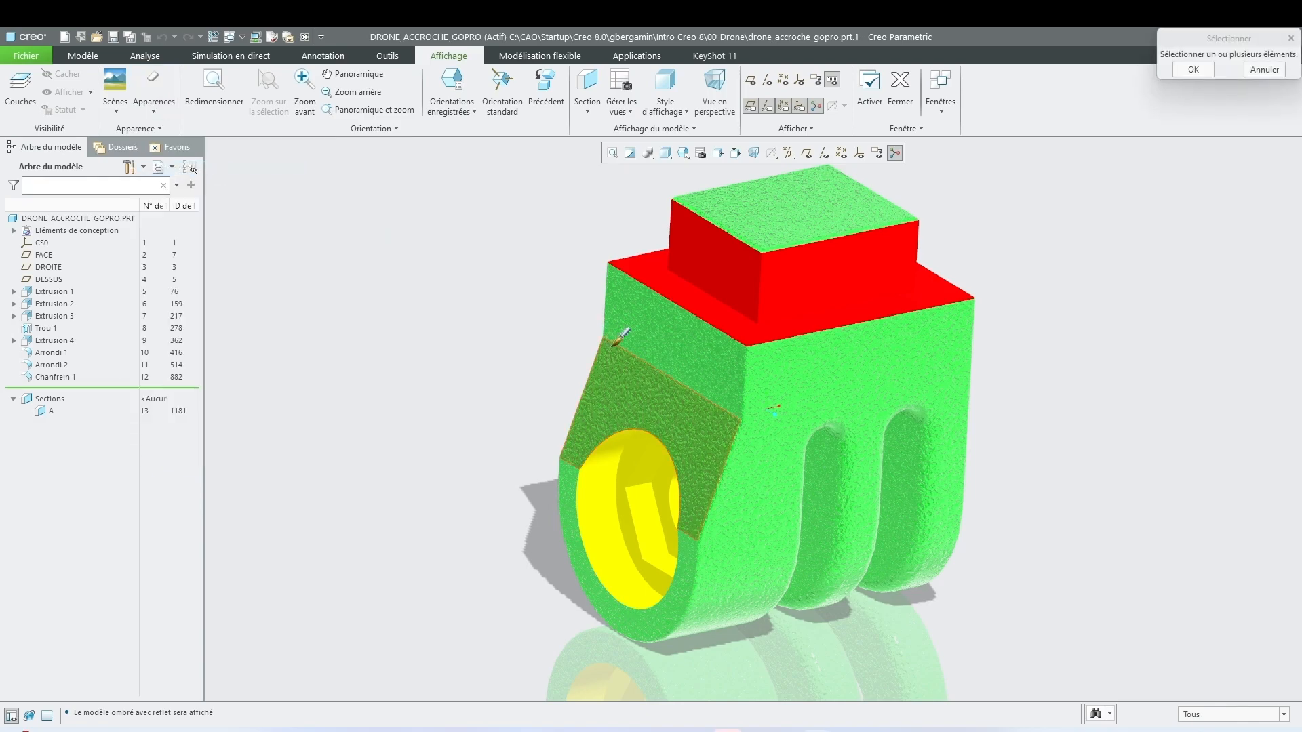
pyautogui.click(712, 268)
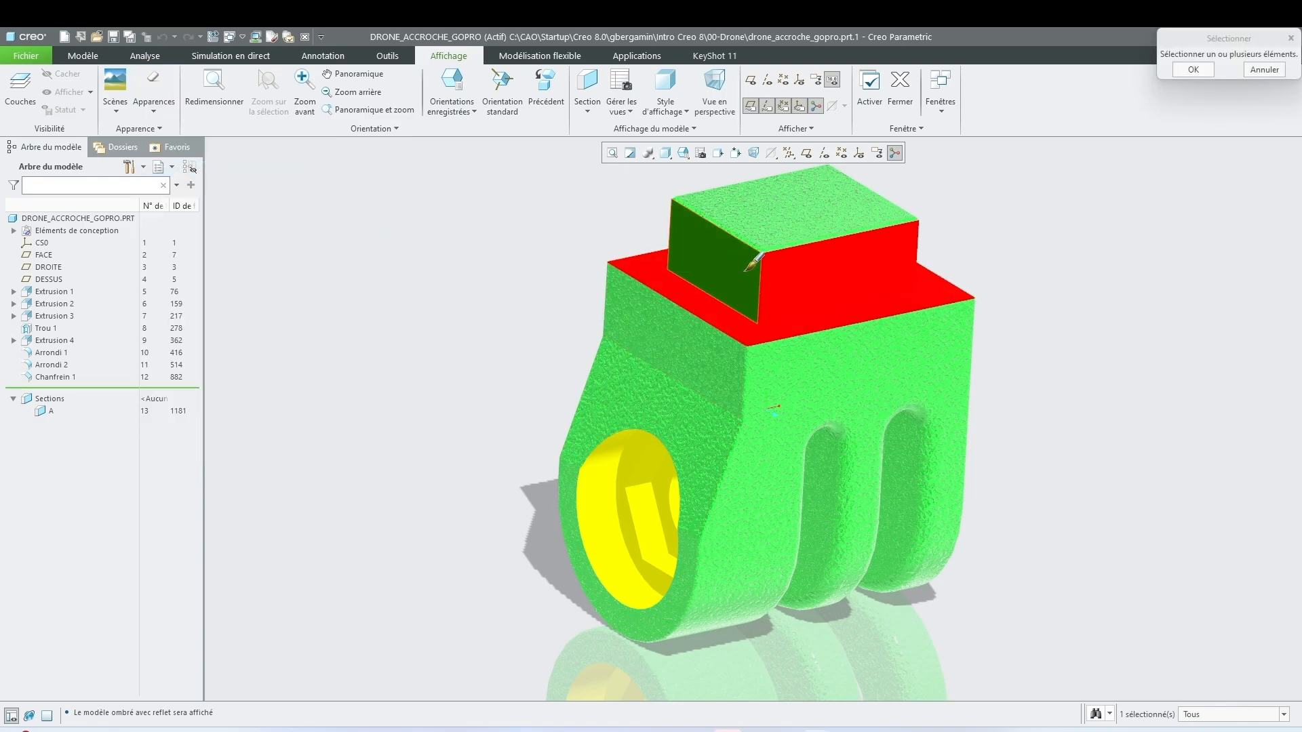
pyautogui.click(1196, 68)
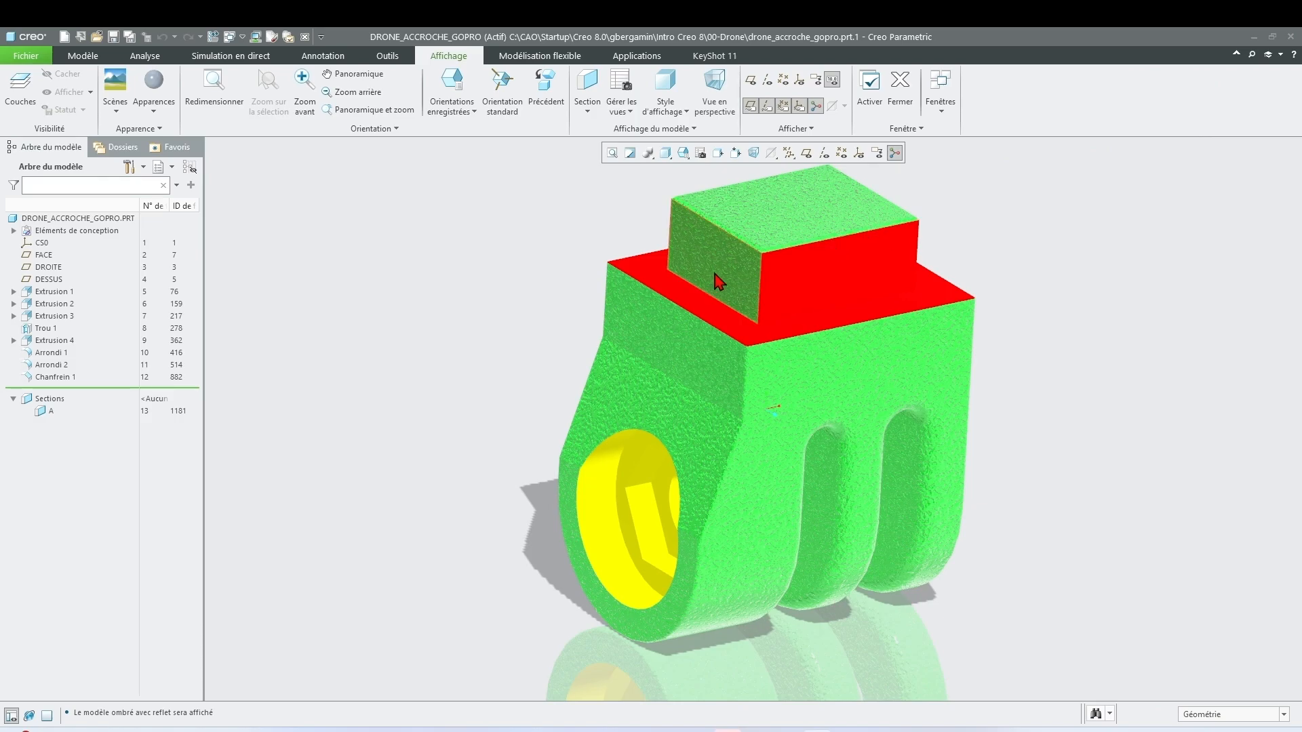
# Select all surfaces that use the model's red appearance and clear the appearance from them
pyautogui.click(156, 105)
pyautogui.rightClick(205, 271)
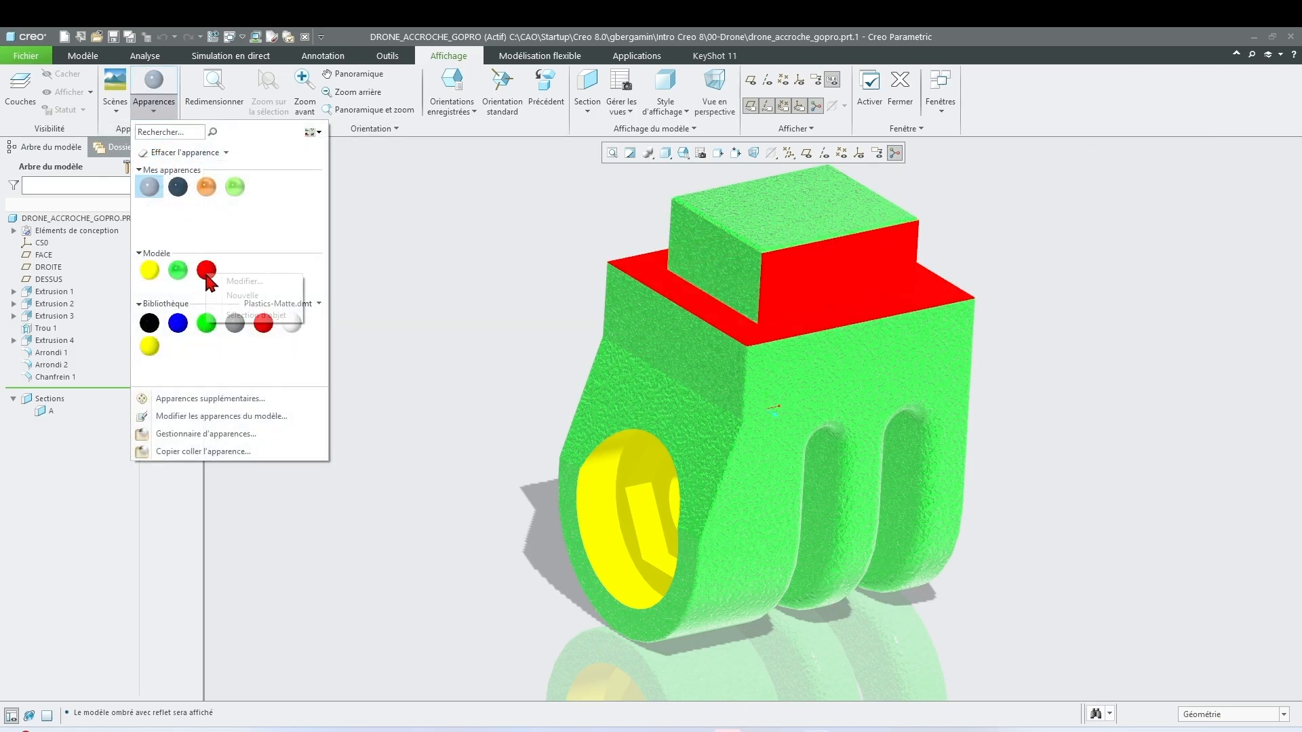
pyautogui.click(254, 314)
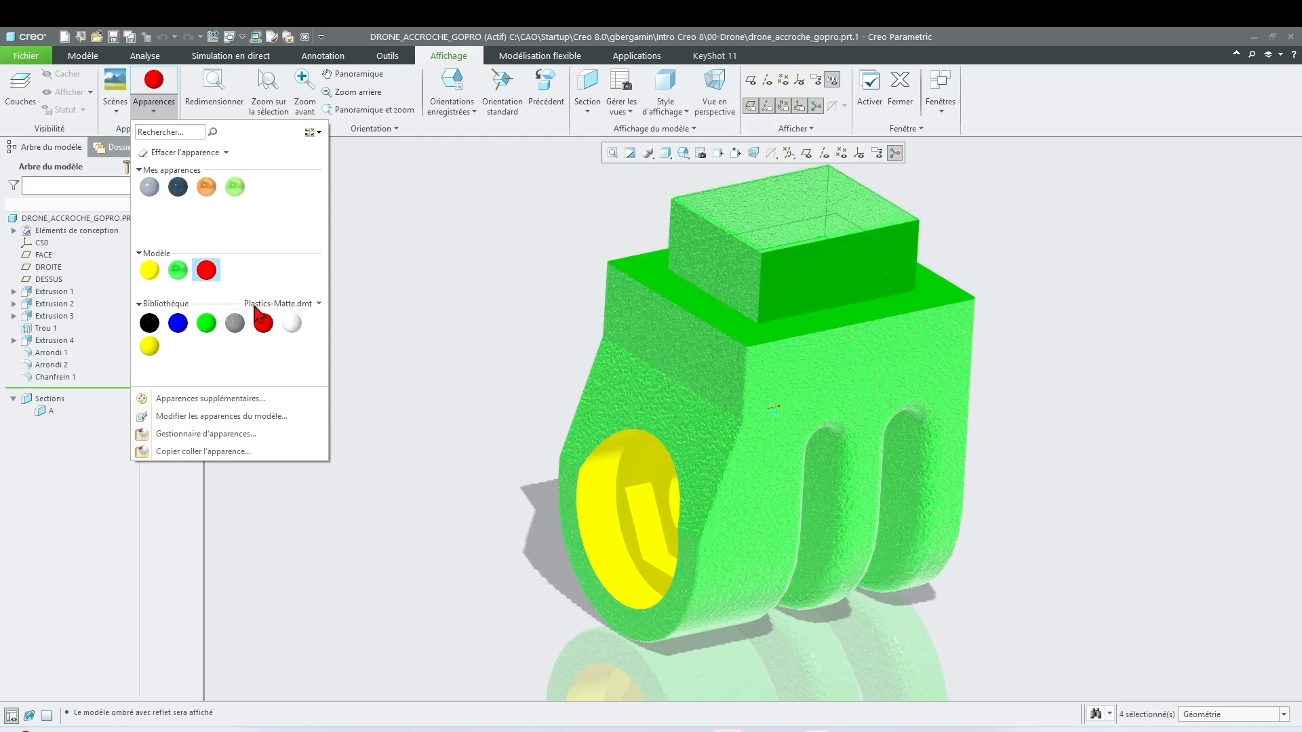
pyautogui.click(190, 155)
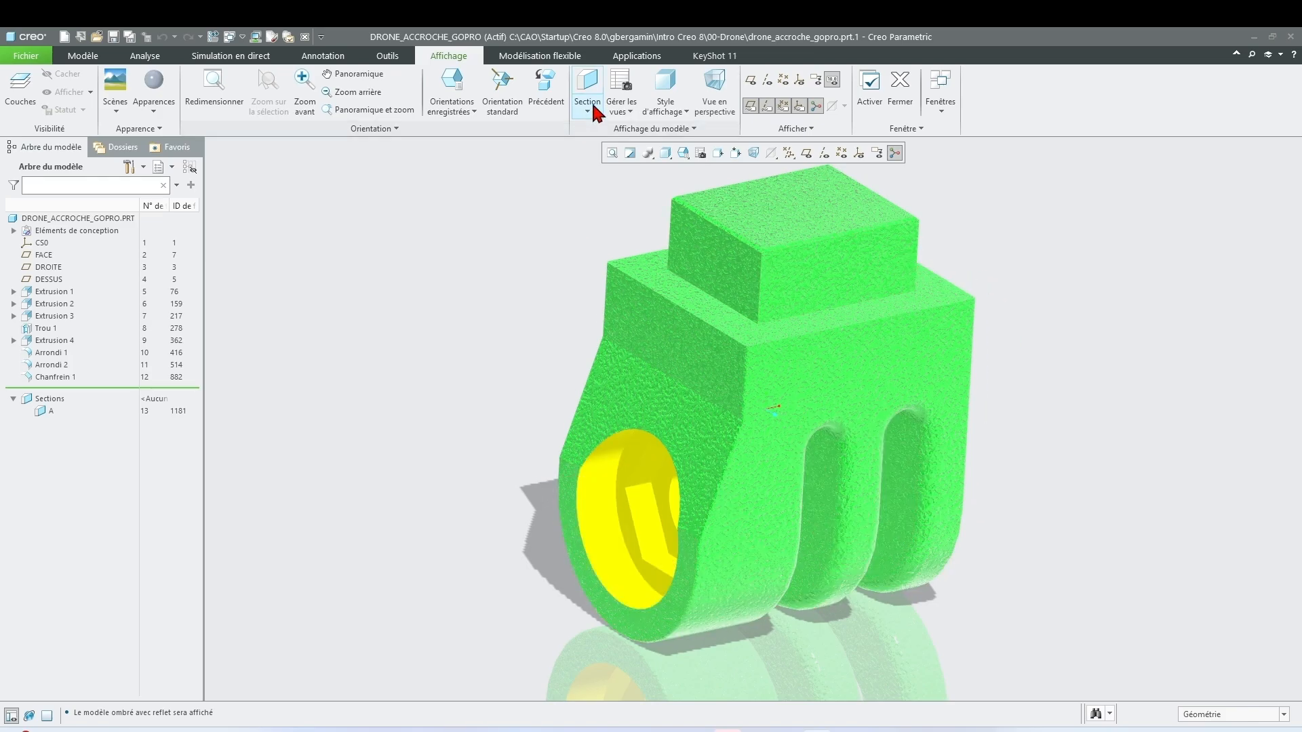
# Create a new appearance state named Apparence1 in the view manager
pyautogui.click(621, 84)
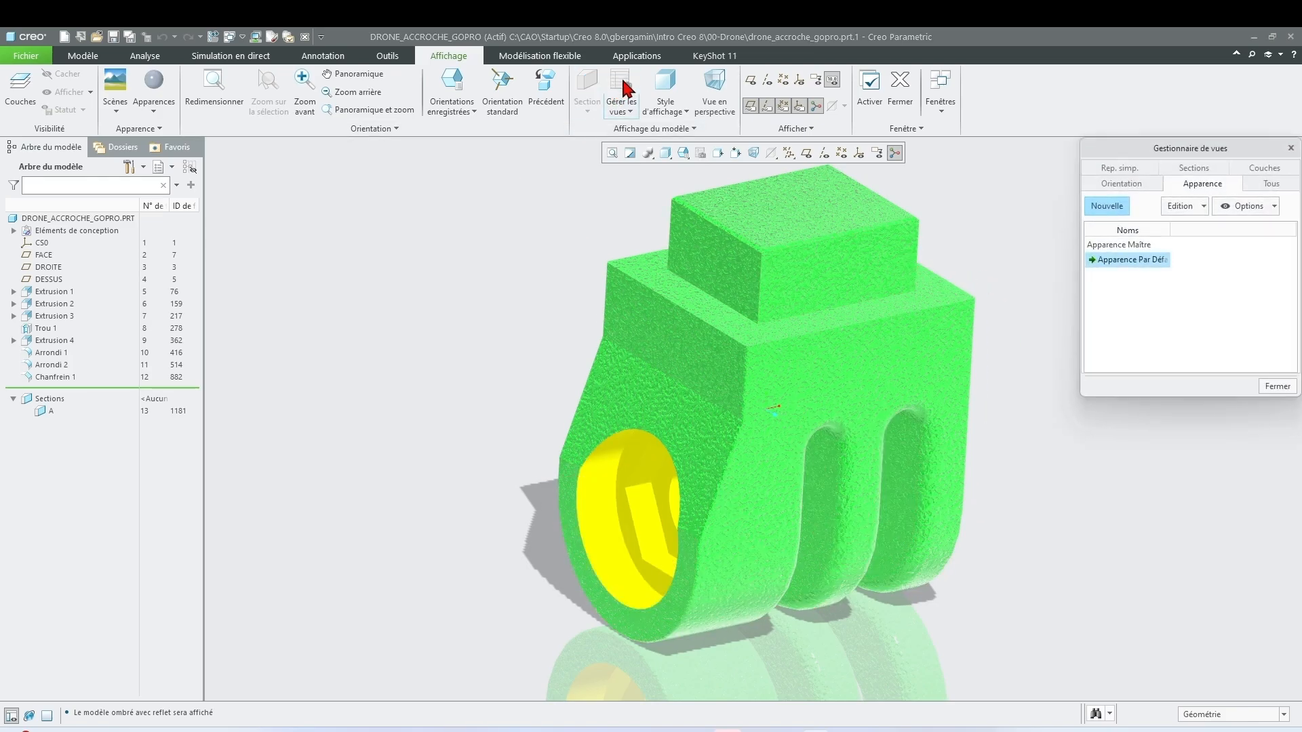
pyautogui.click(1105, 207)
pyautogui.write('App')
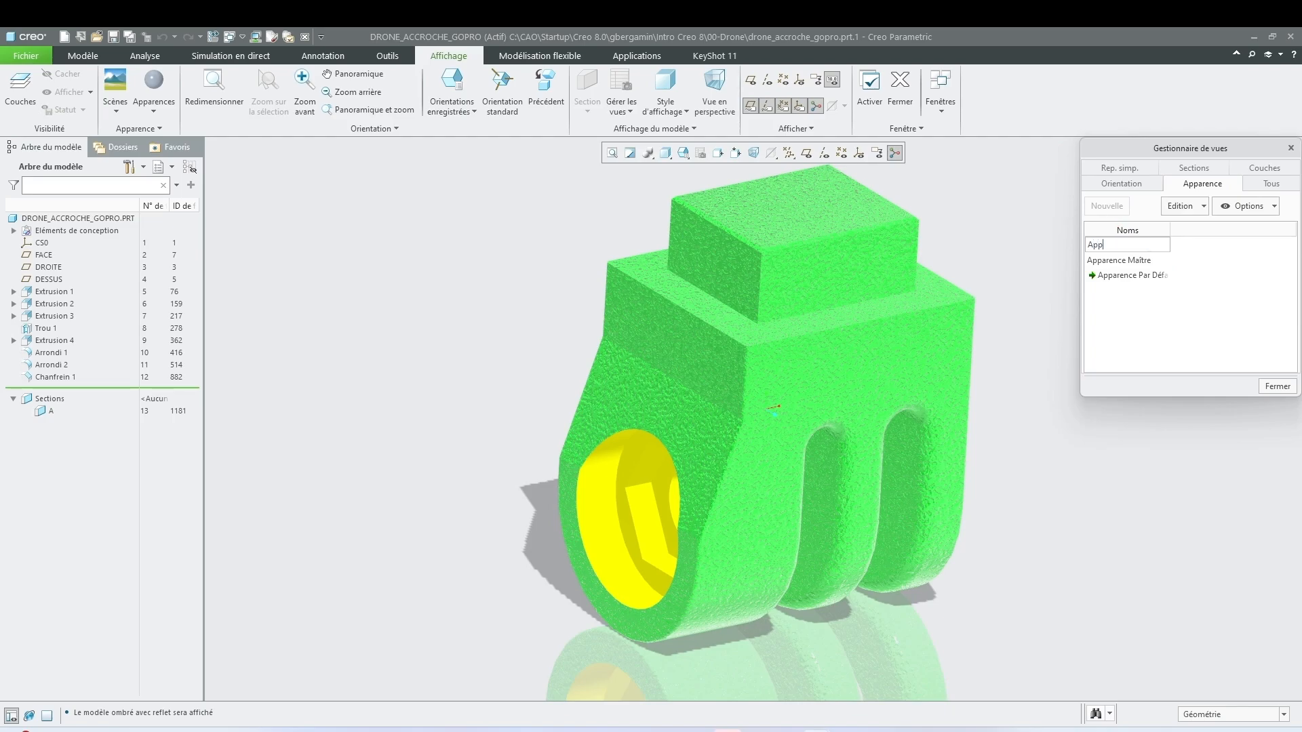
pyautogui.write('arence1')
pyautogui.press('Return')
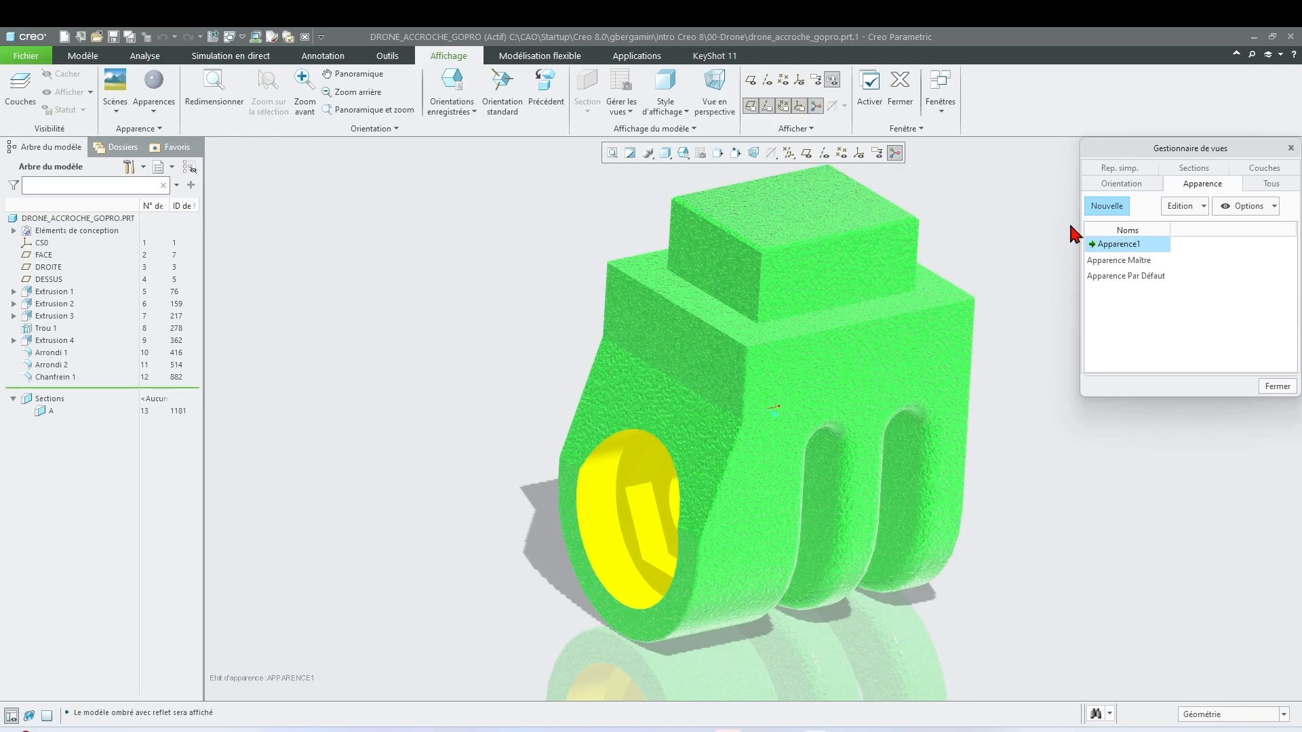
# Apply the orange appearance from Mes apparences to the whole part, and compare the states by activating Apparence Par Défaut and again Apparence1
pyautogui.click(175, 107)
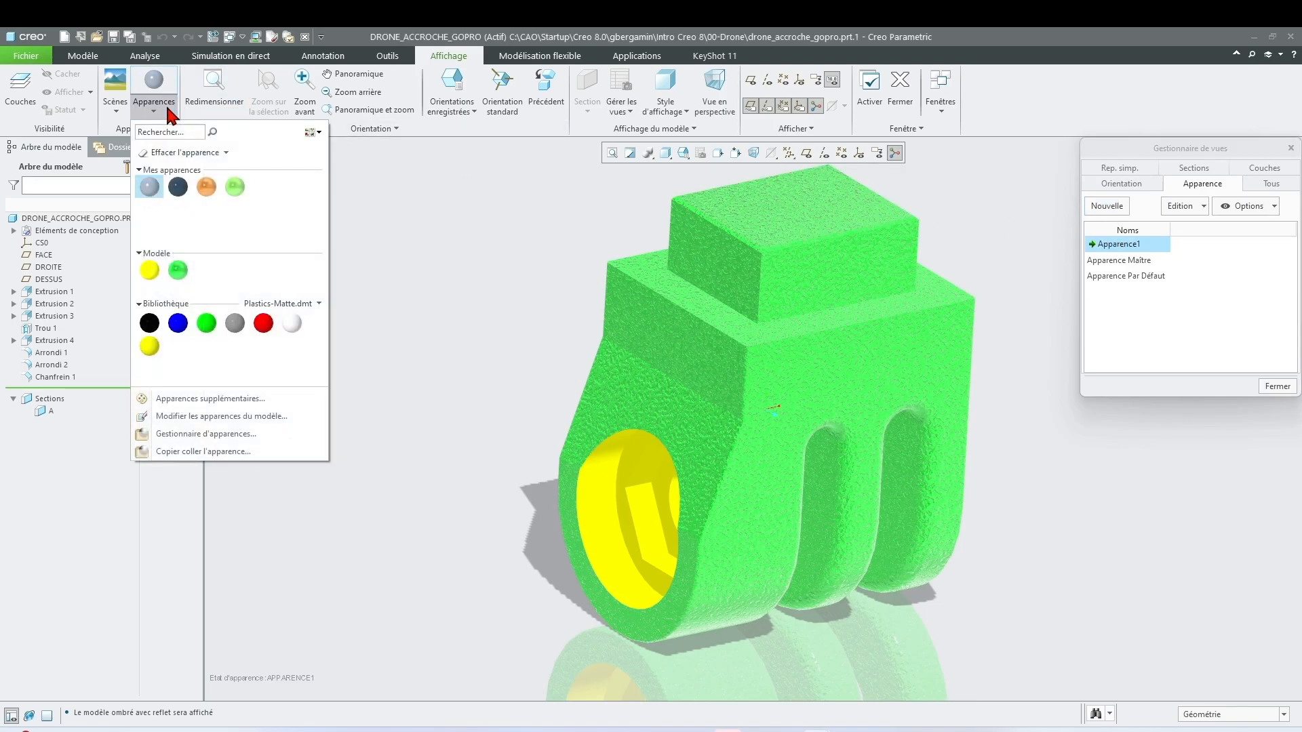
pyautogui.click(206, 183)
pyautogui.click(128, 217)
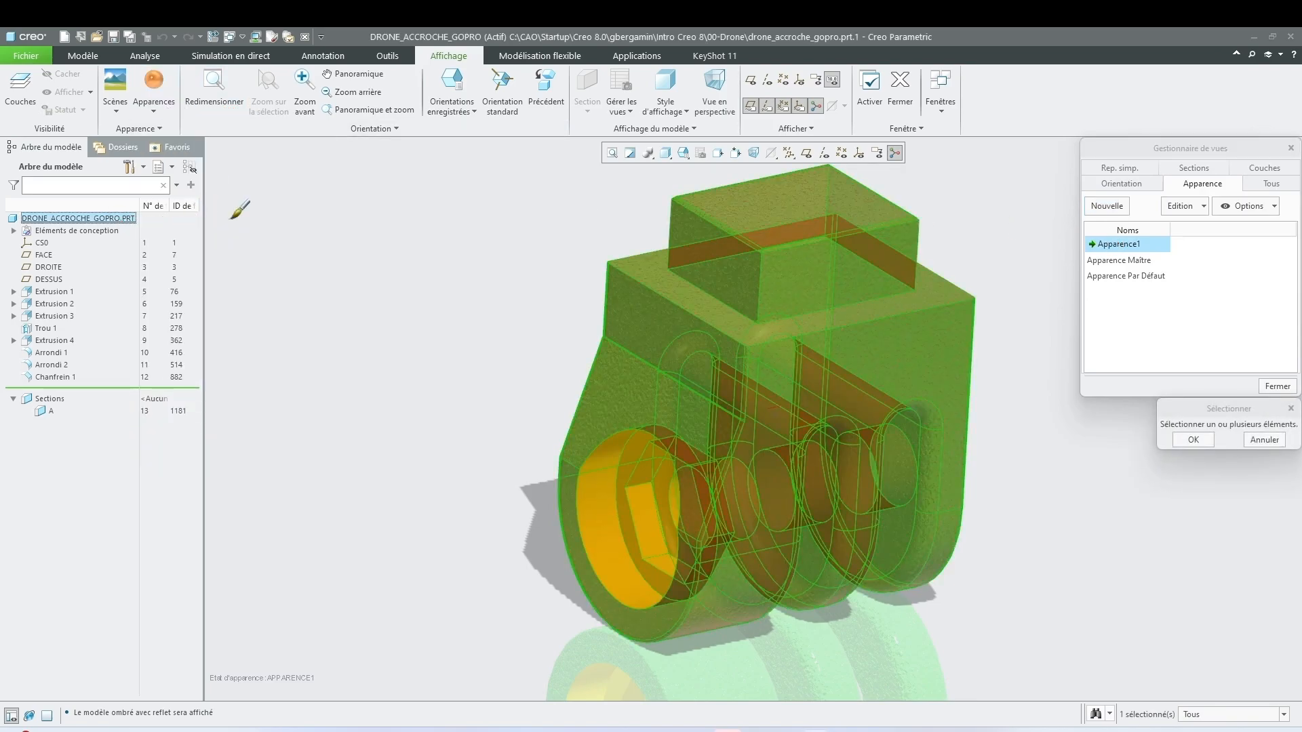
pyautogui.click(1203, 434)
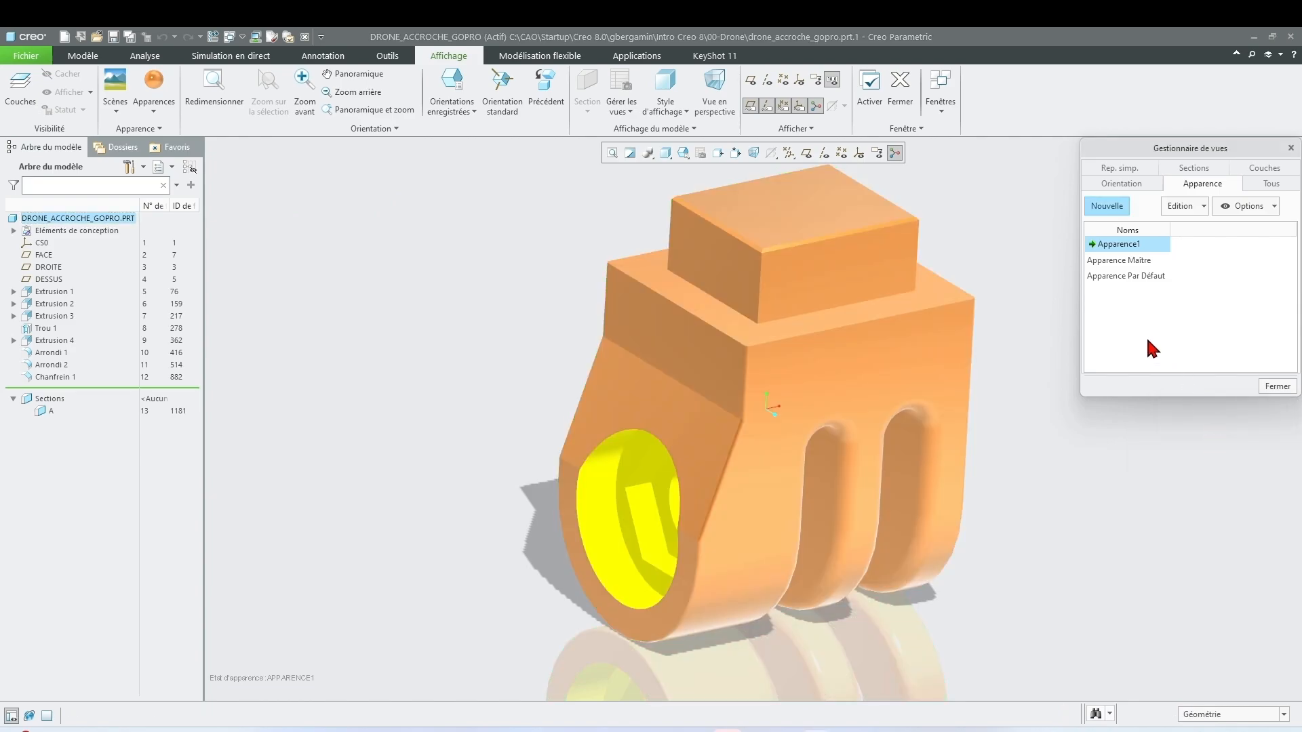
pyautogui.doubleClick(1129, 275)
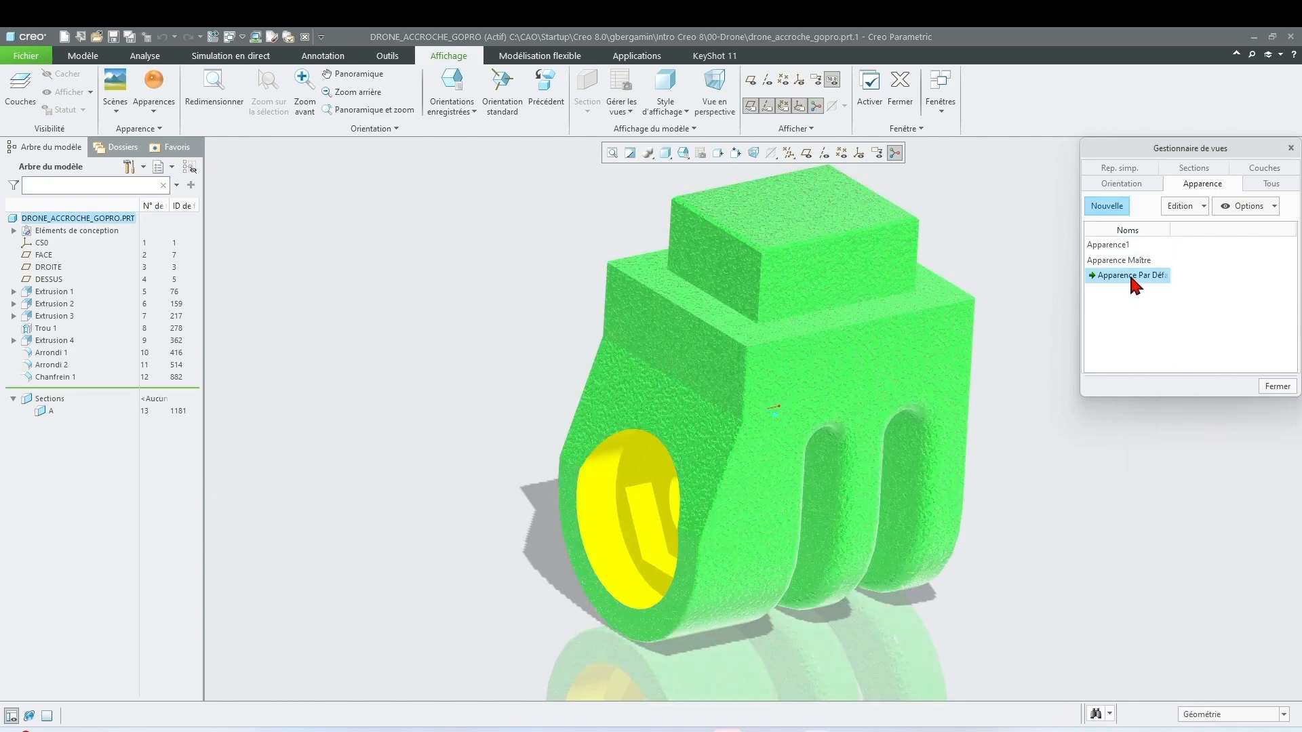
pyautogui.doubleClick(1126, 246)
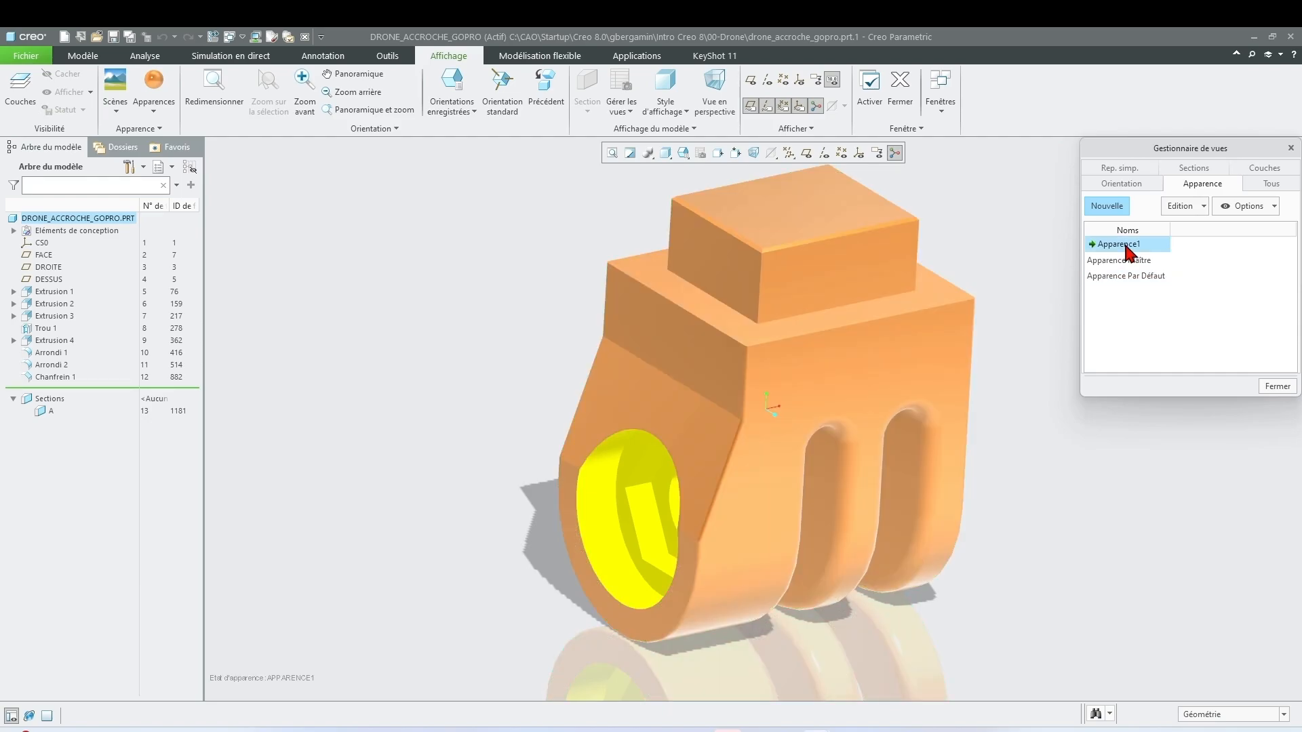